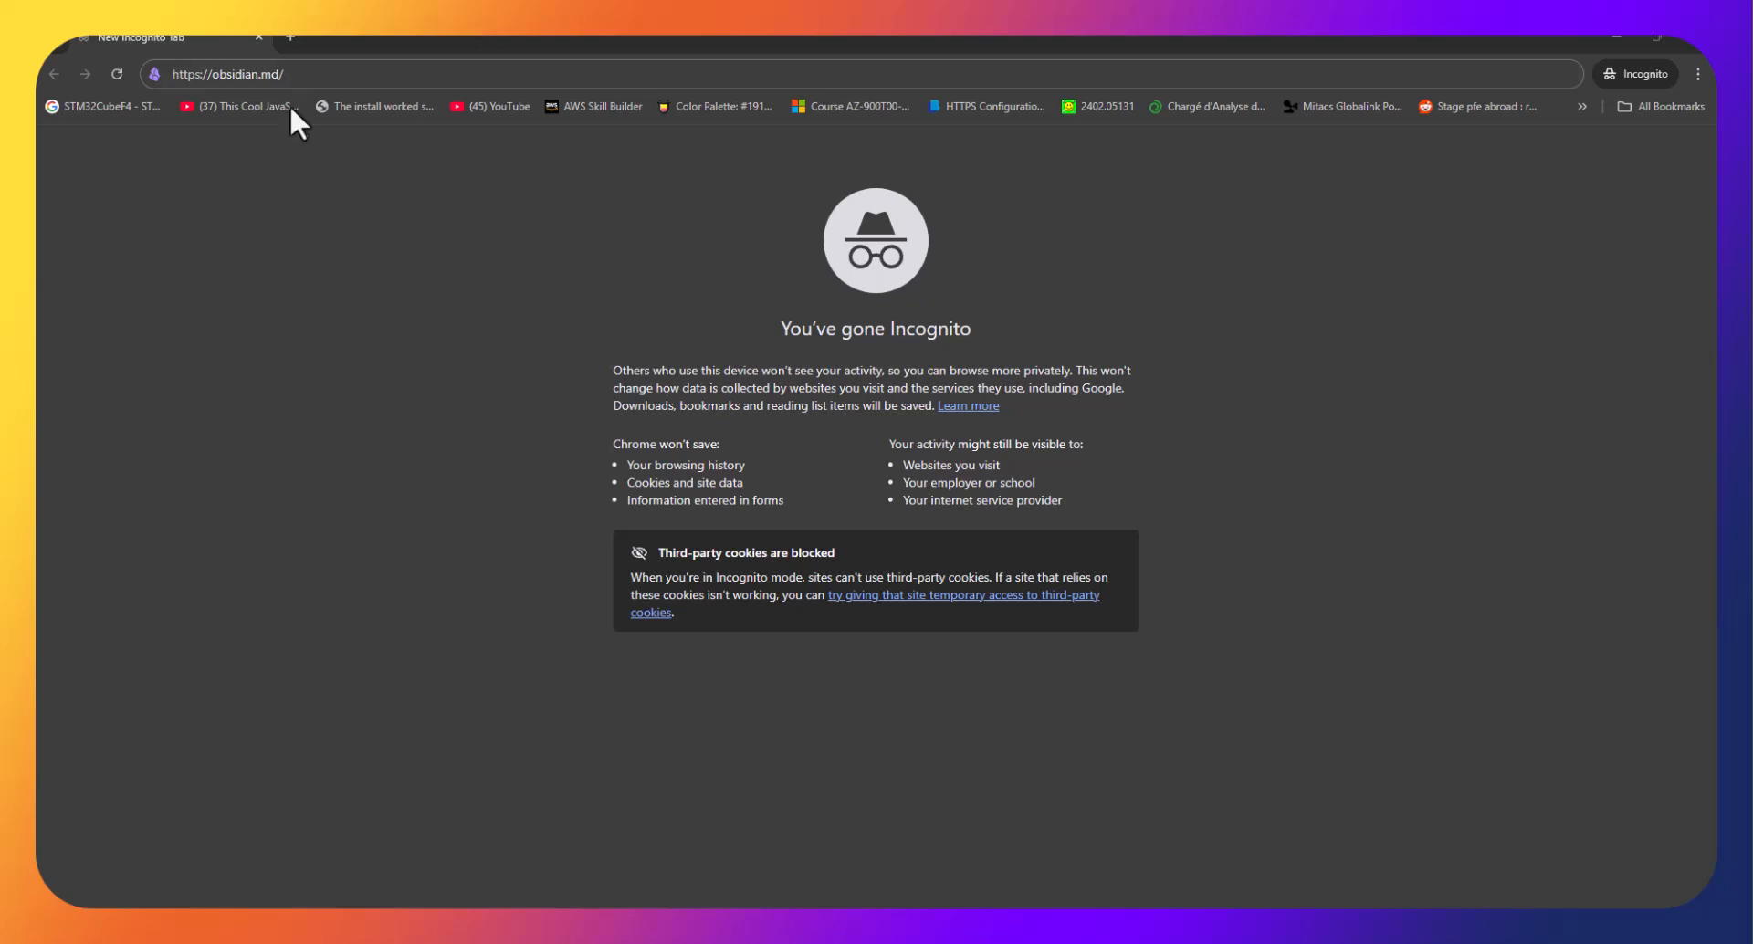
Select the URL in the incognito tab's address bar and load obsidian.md.
left_click_drag(407, 74, 113, 74)
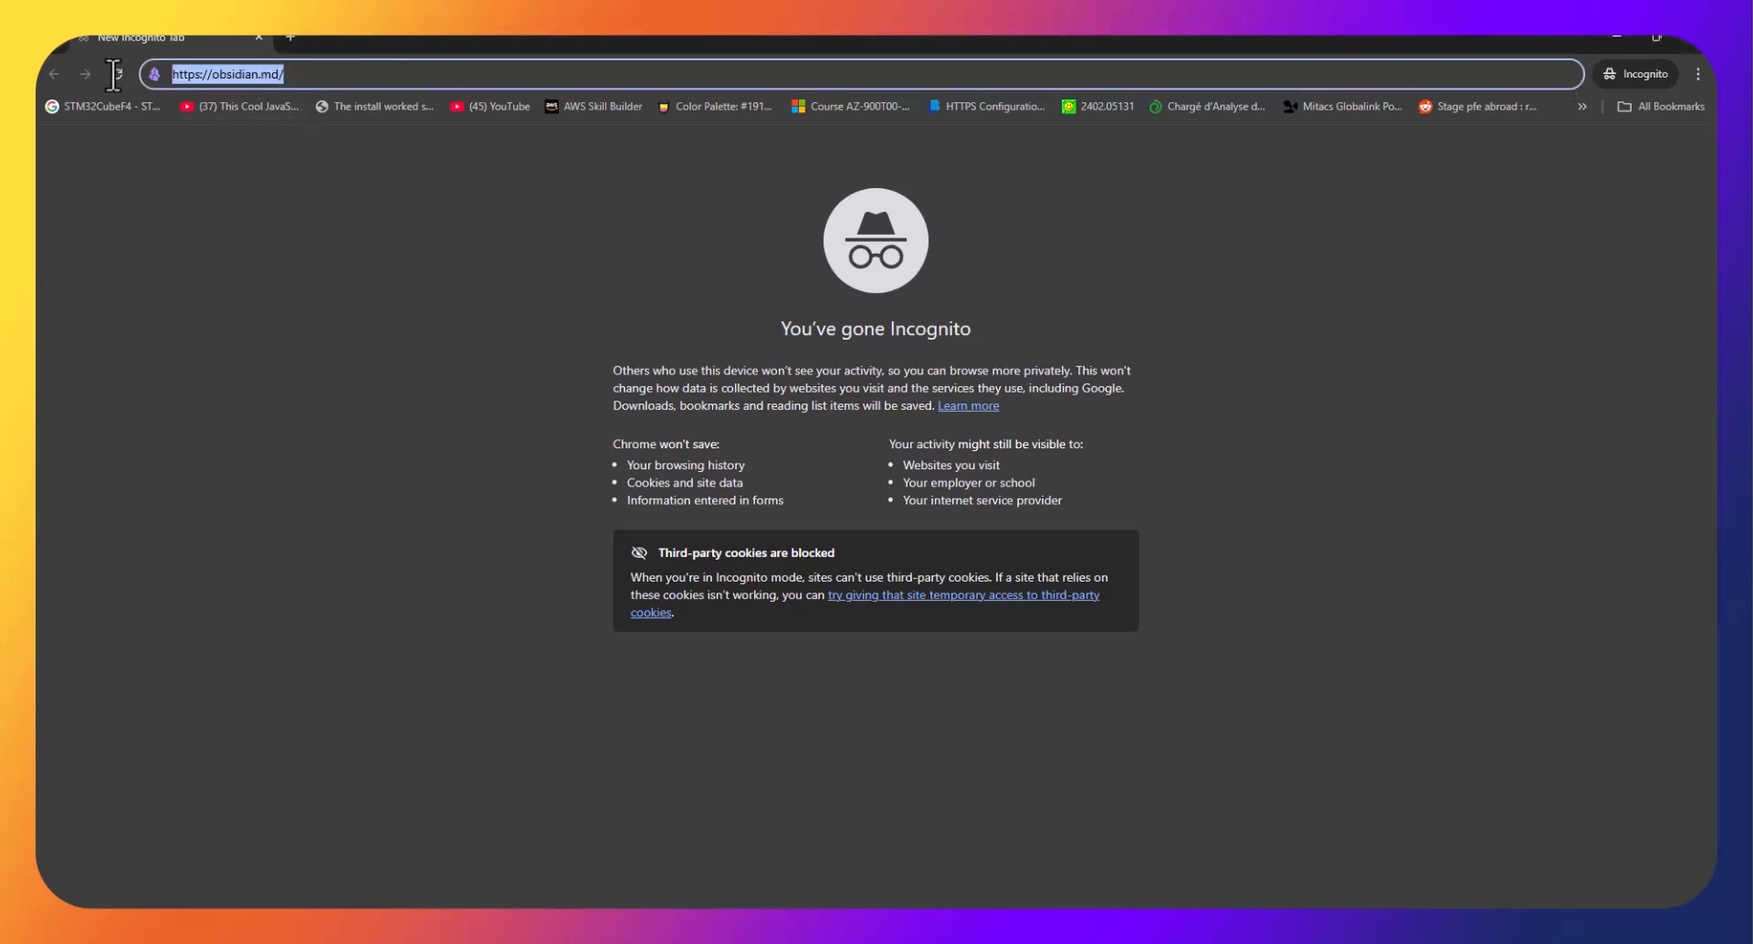
left_click(321, 74)
left_click_drag(381, 74, 101, 50)
key("Return")
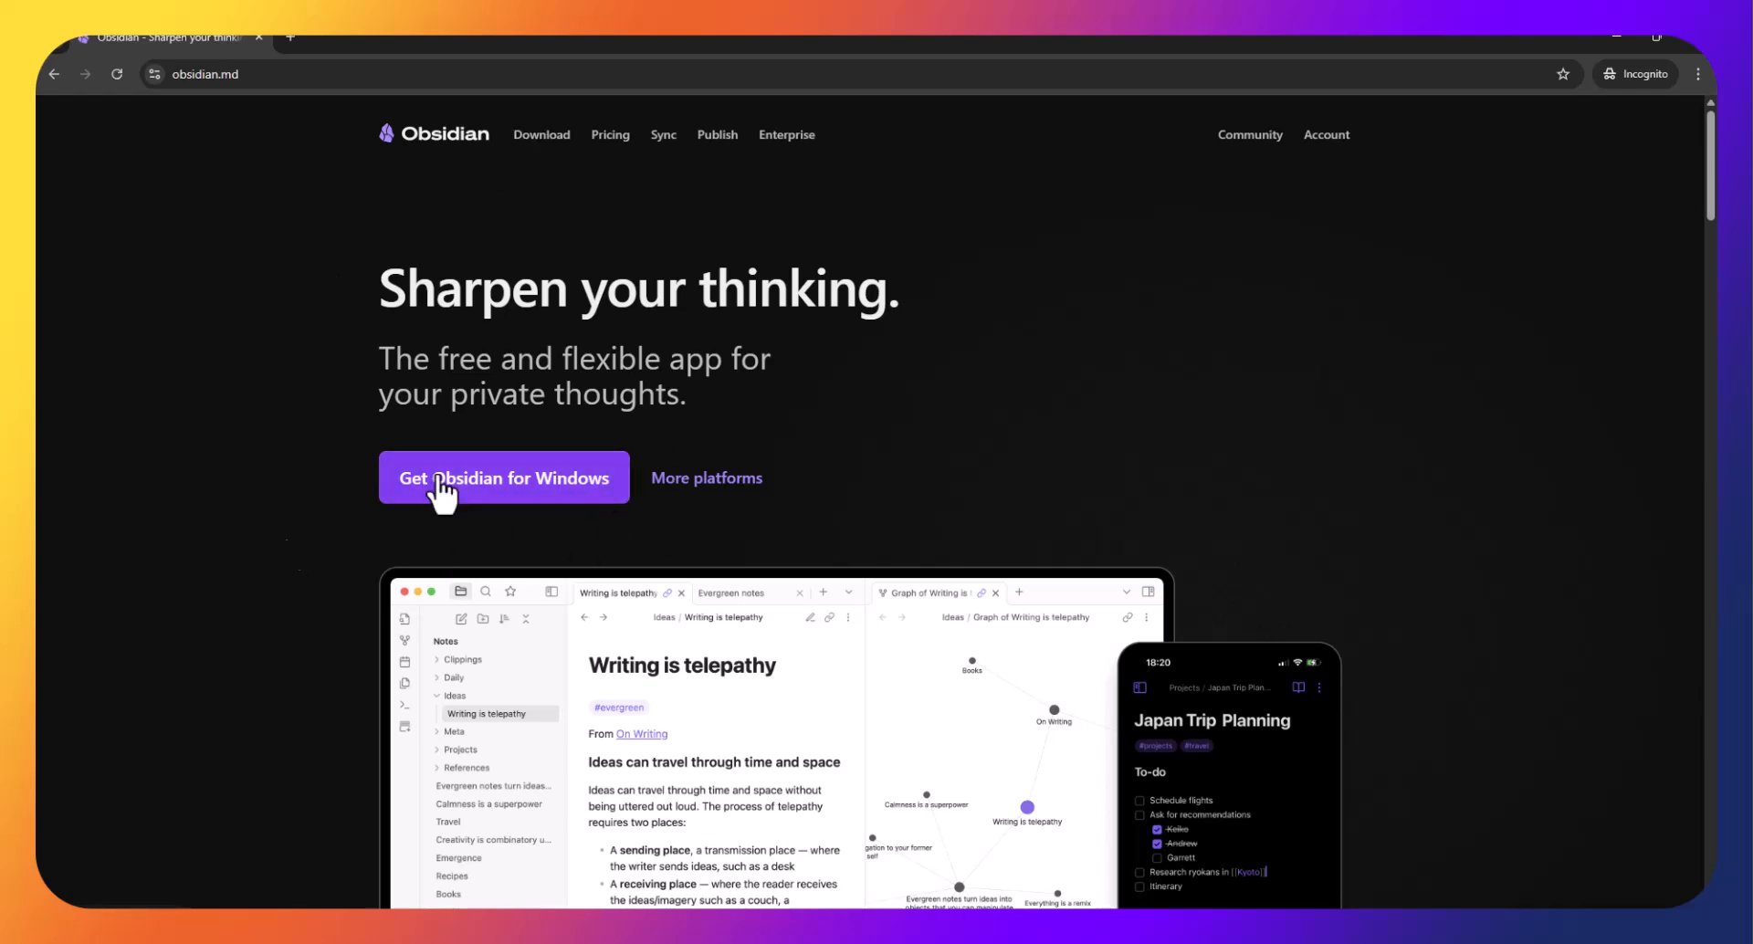
Go to the More platforms download page and scroll down to the Windows installer.
left_click(731, 488)
scroll(821, 502, "down", 5)
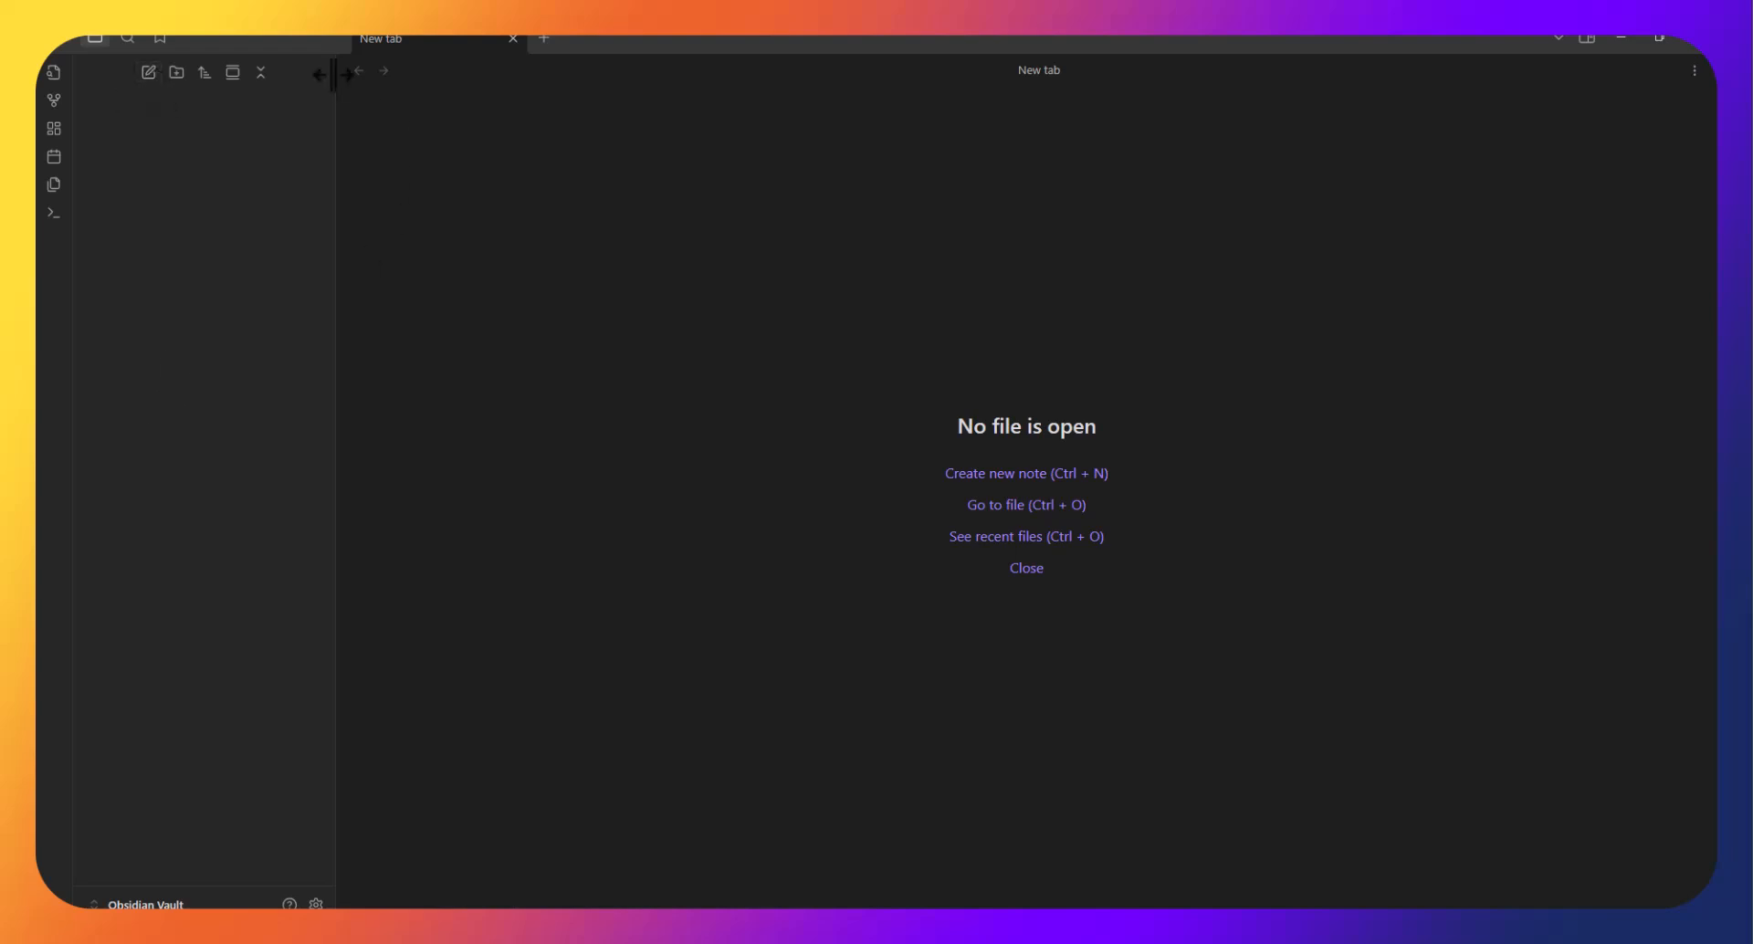
Create a new note, rename it from Untitled to 'Coffee', and place the caret in its empty body.
left_click(146, 77)
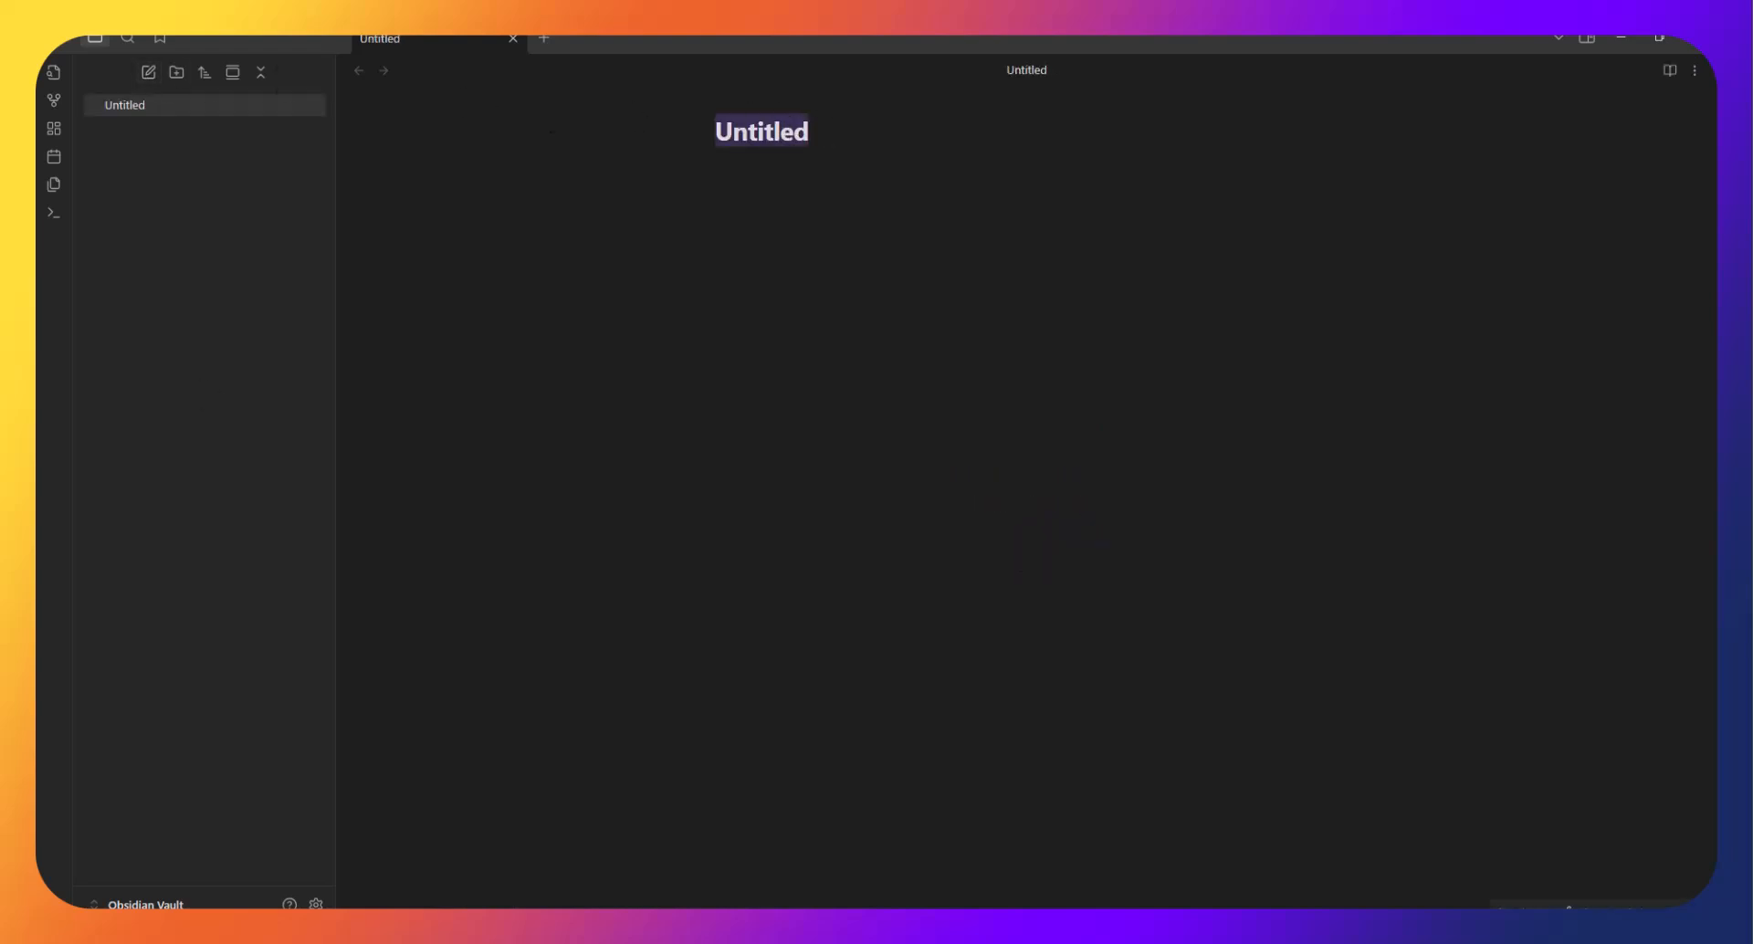
left_click(814, 158)
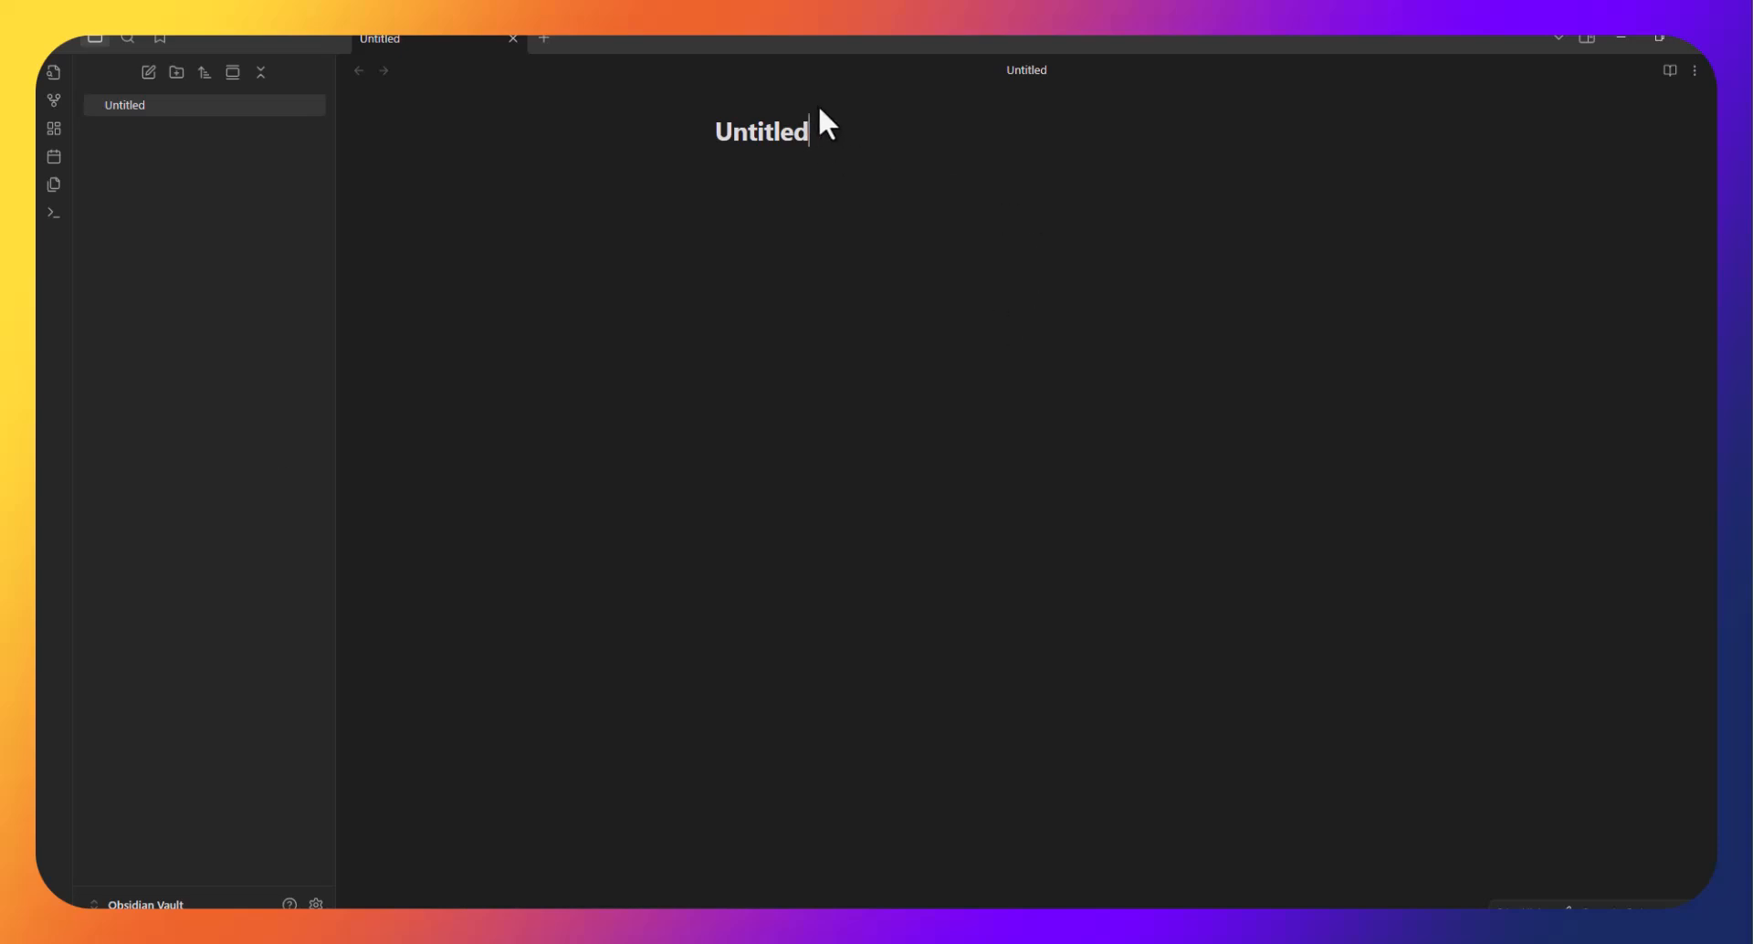
double_click(803, 142)
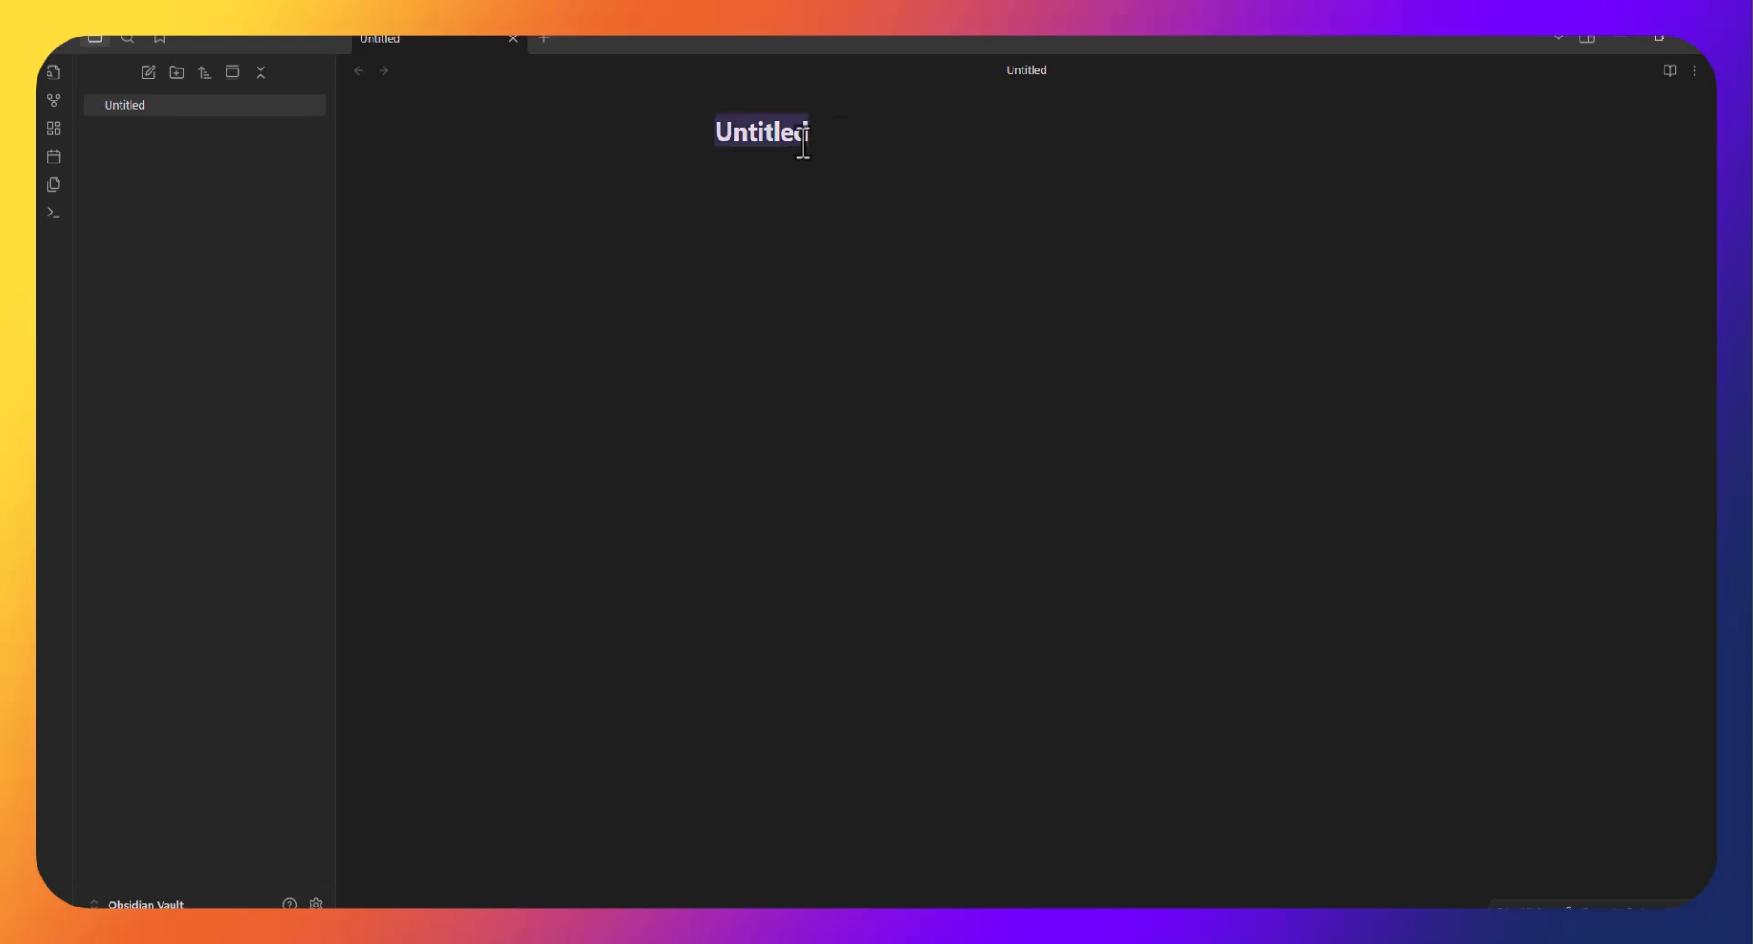
type("Coe")
key("BackSpace")
type("ffee")
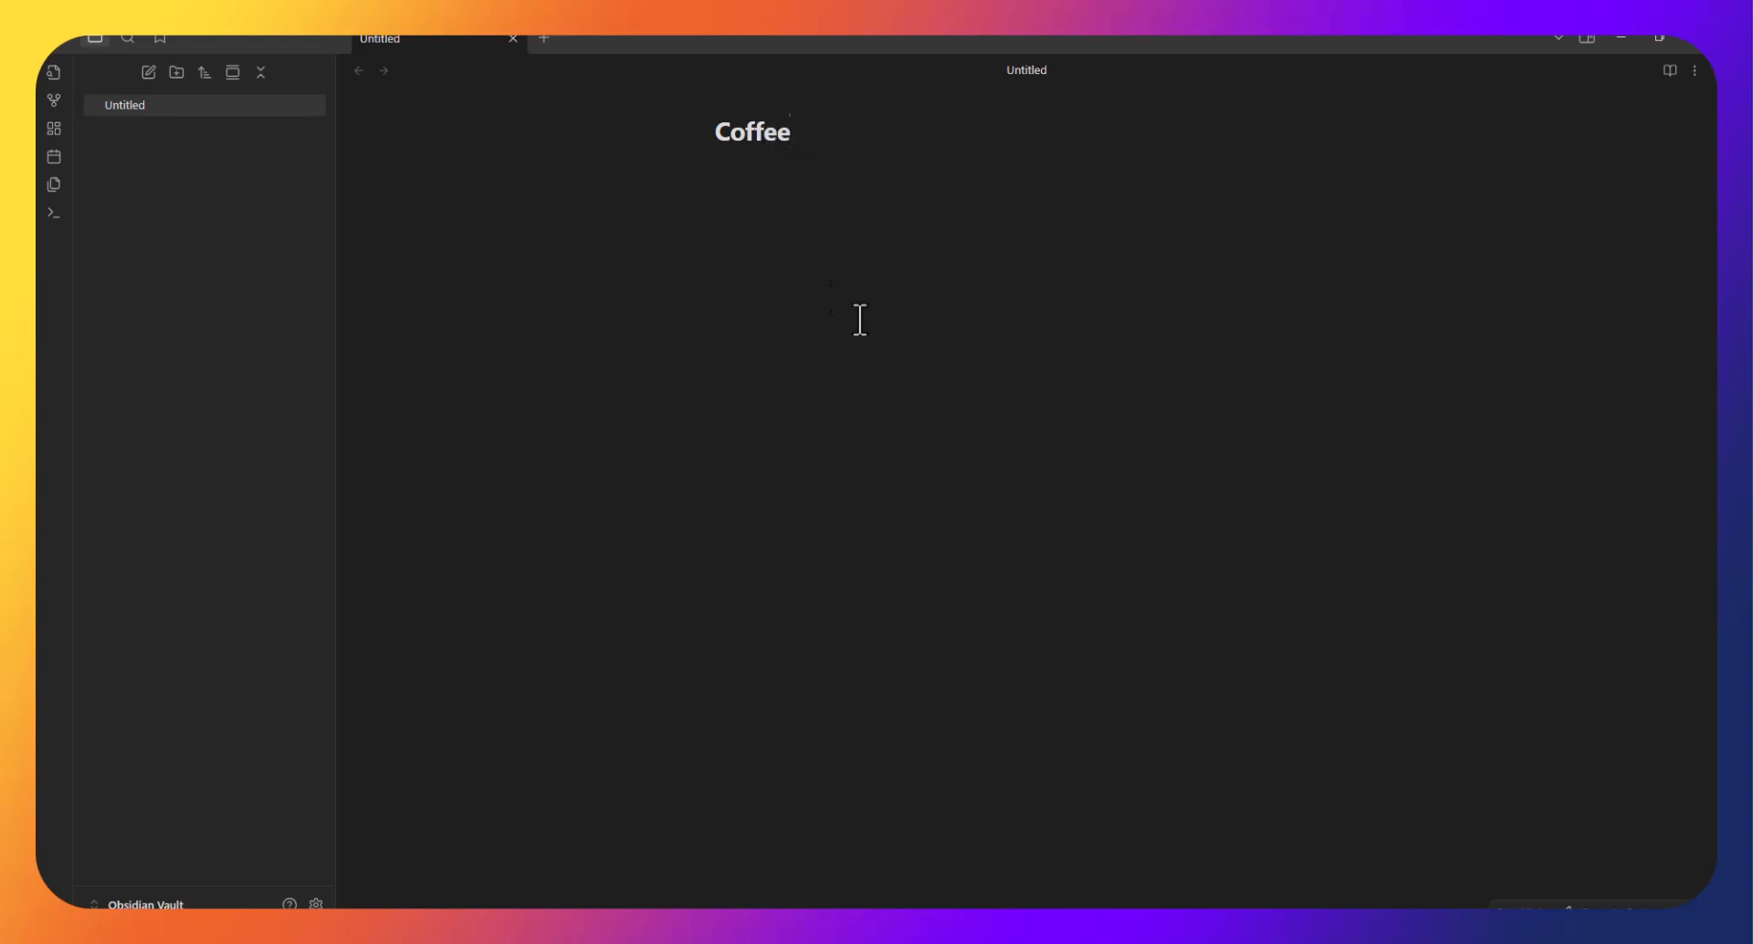
key("Return")
left_click(130, 104)
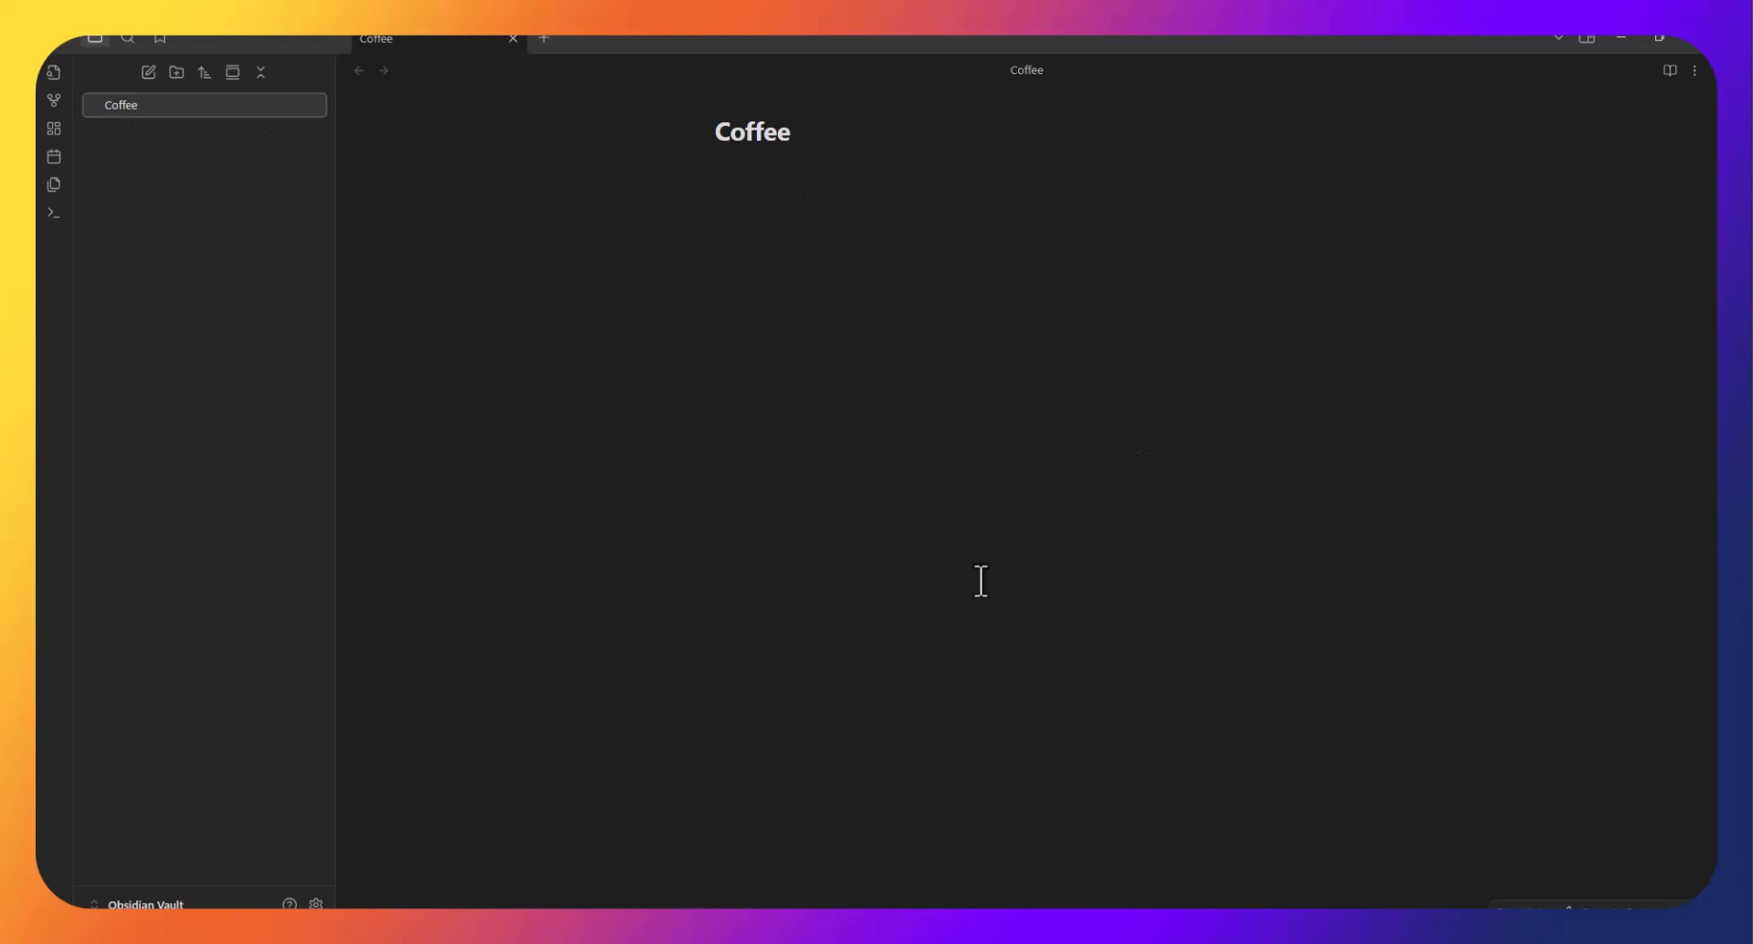
left_click(865, 192)
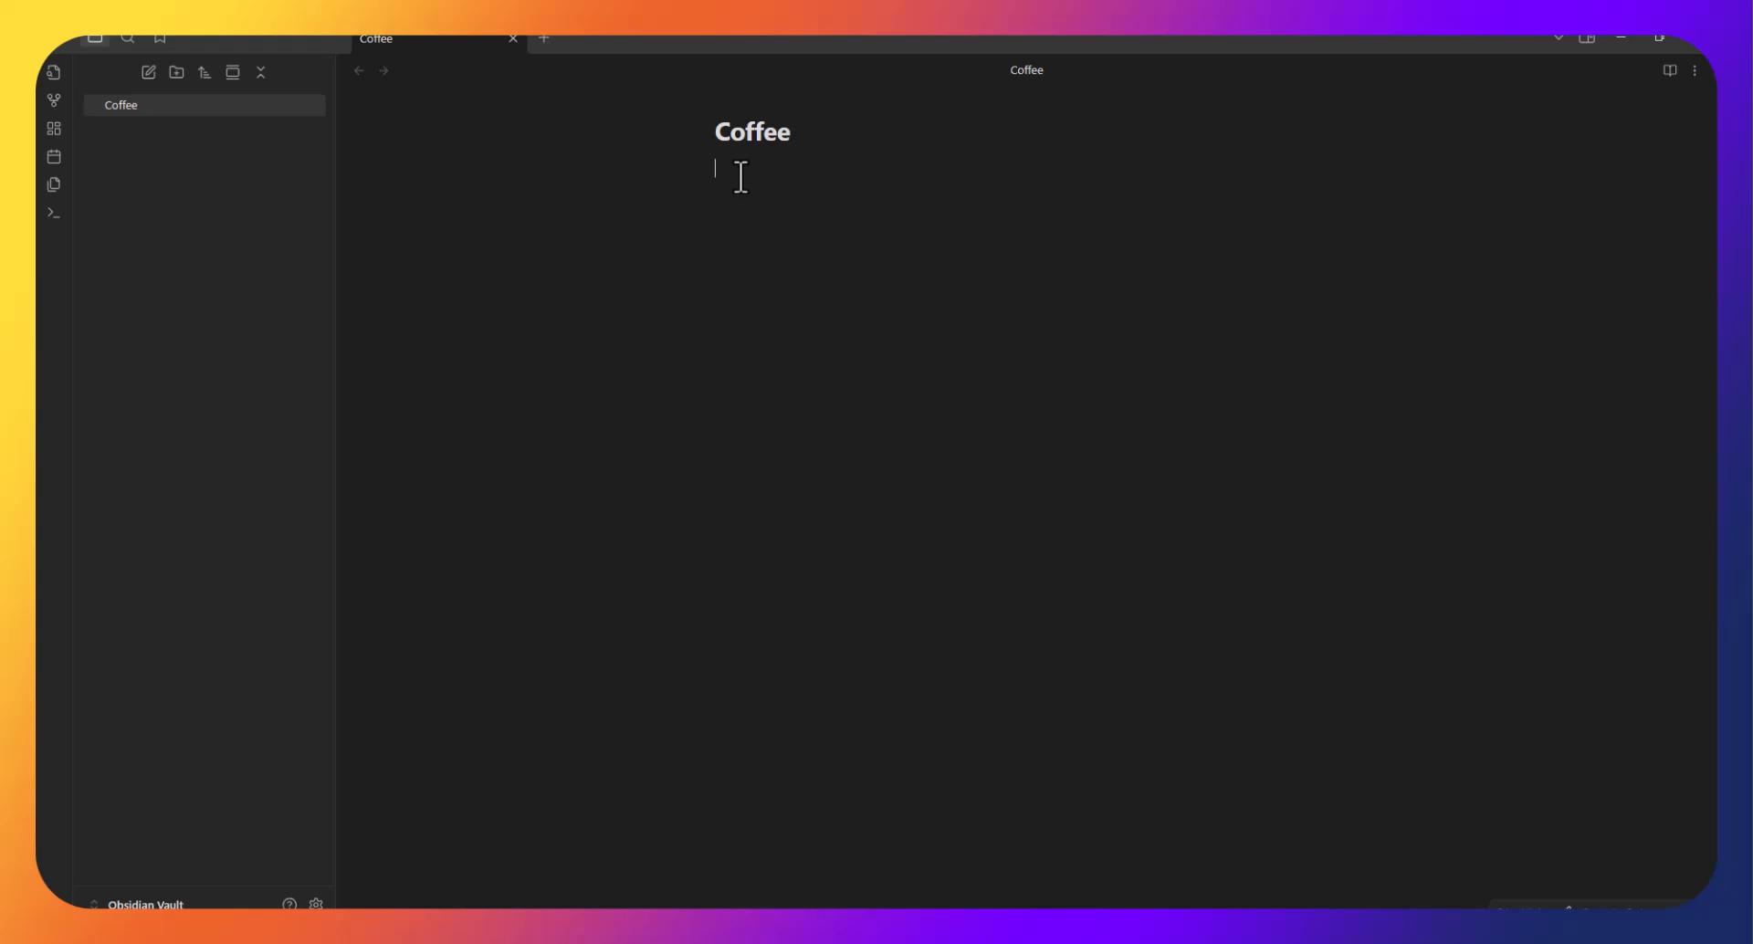
Write the top-level heading '# The Art Of Coffee' and start a new line.
type("# The Art Of Coffee")
key("Return")
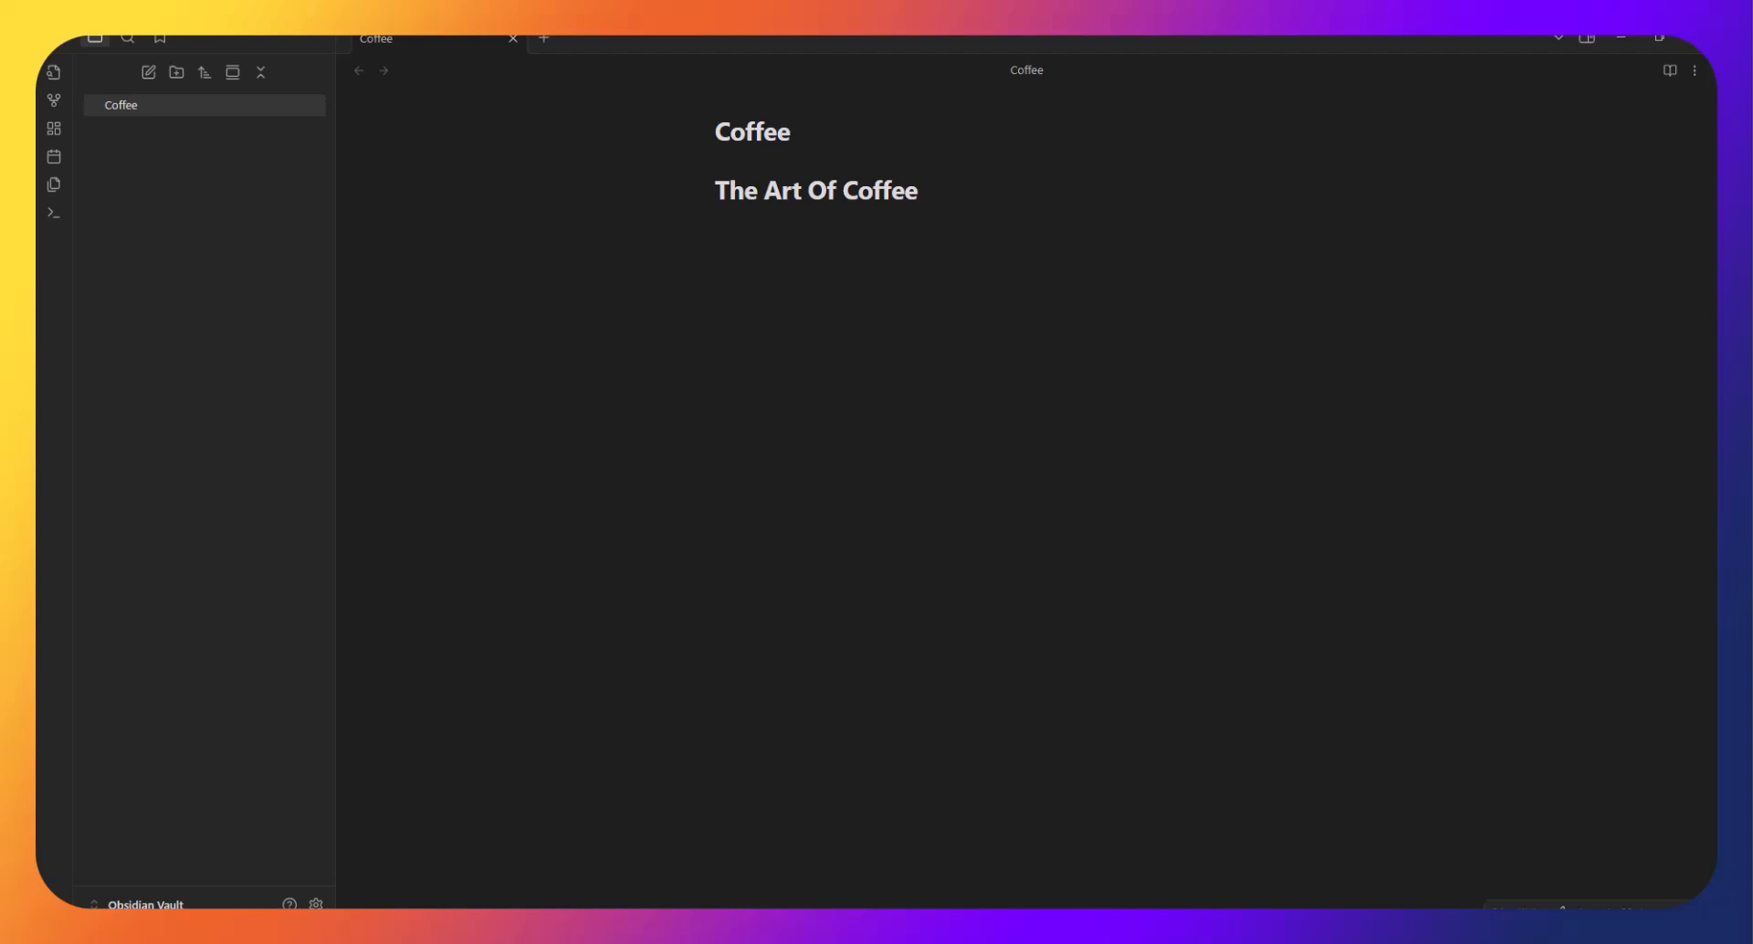
Paste 'Coffee is absolutely essential' under the heading and add a new line below it.
type("Coffee is **absolutely essential**")
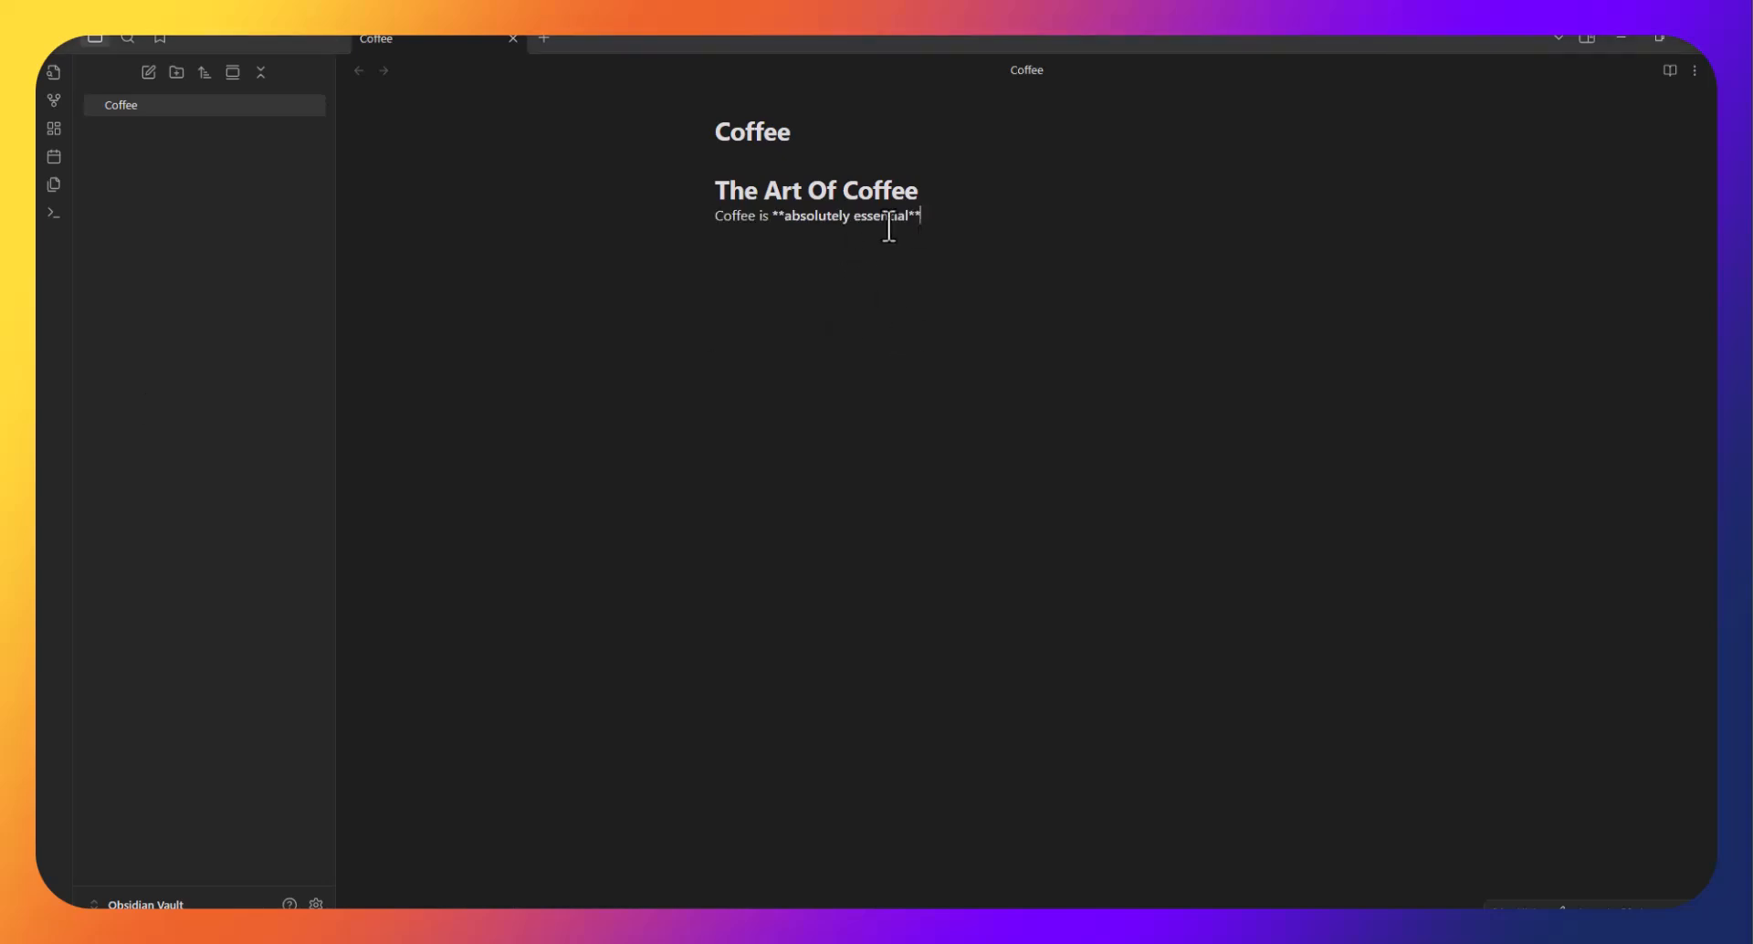
left_click_drag(770, 219, 921, 219)
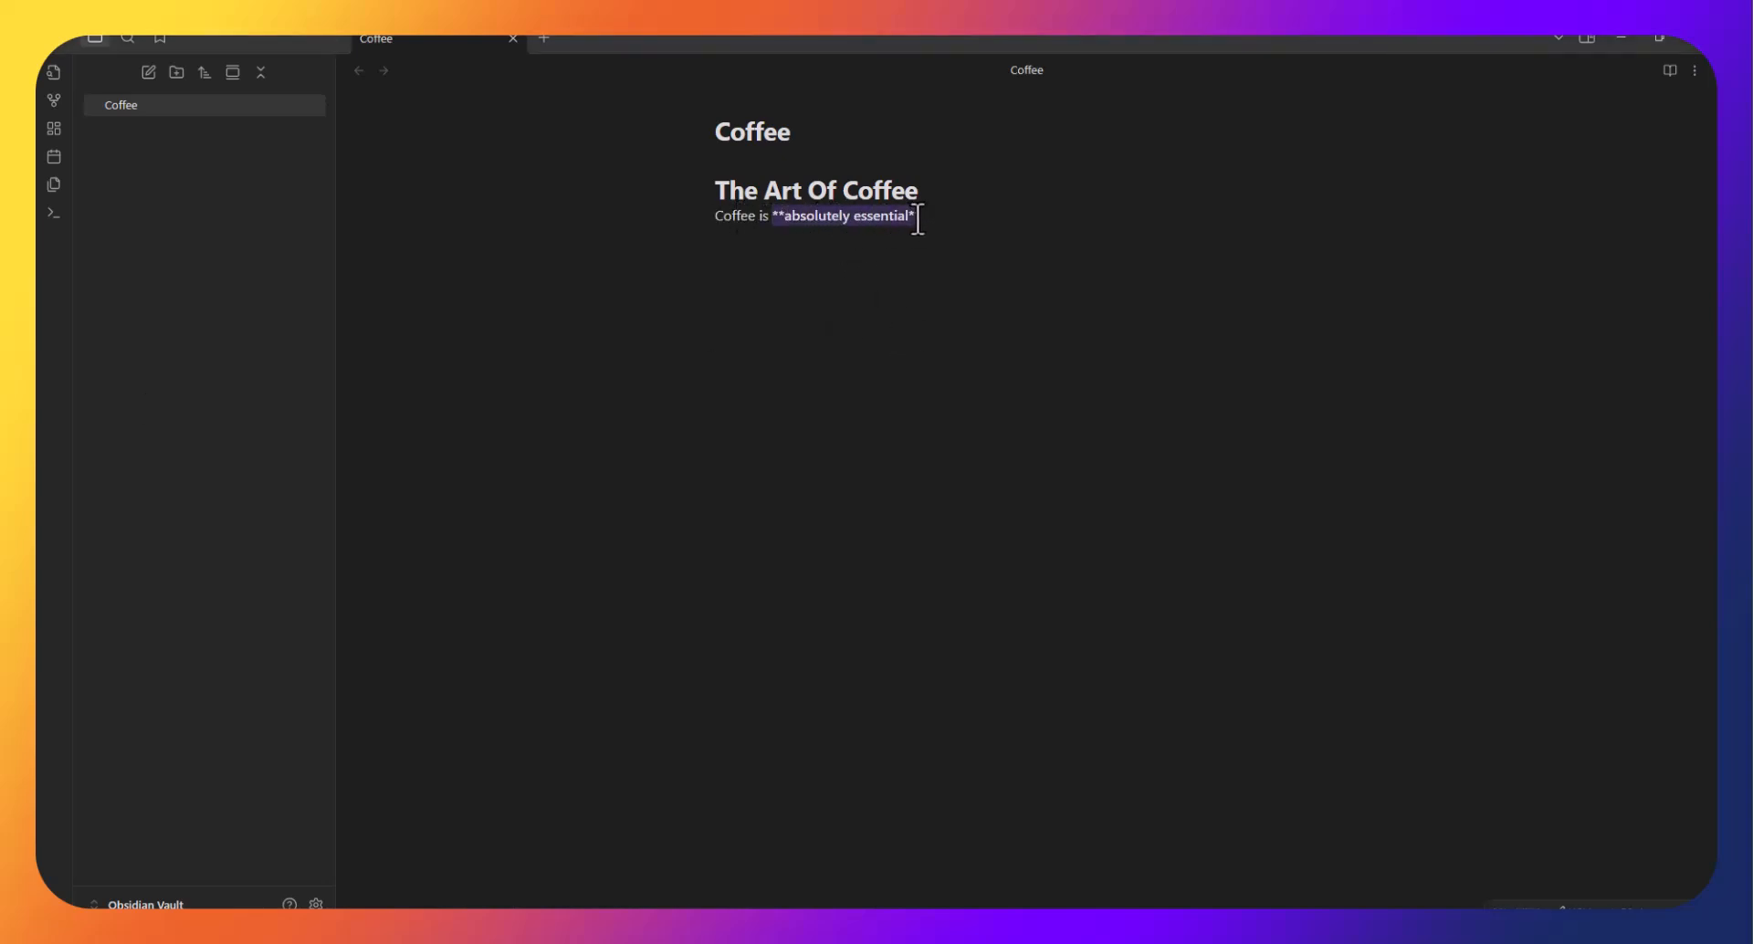
left_click(778, 222)
left_click_drag(784, 221, 907, 219)
left_click(905, 219)
double_click(915, 218)
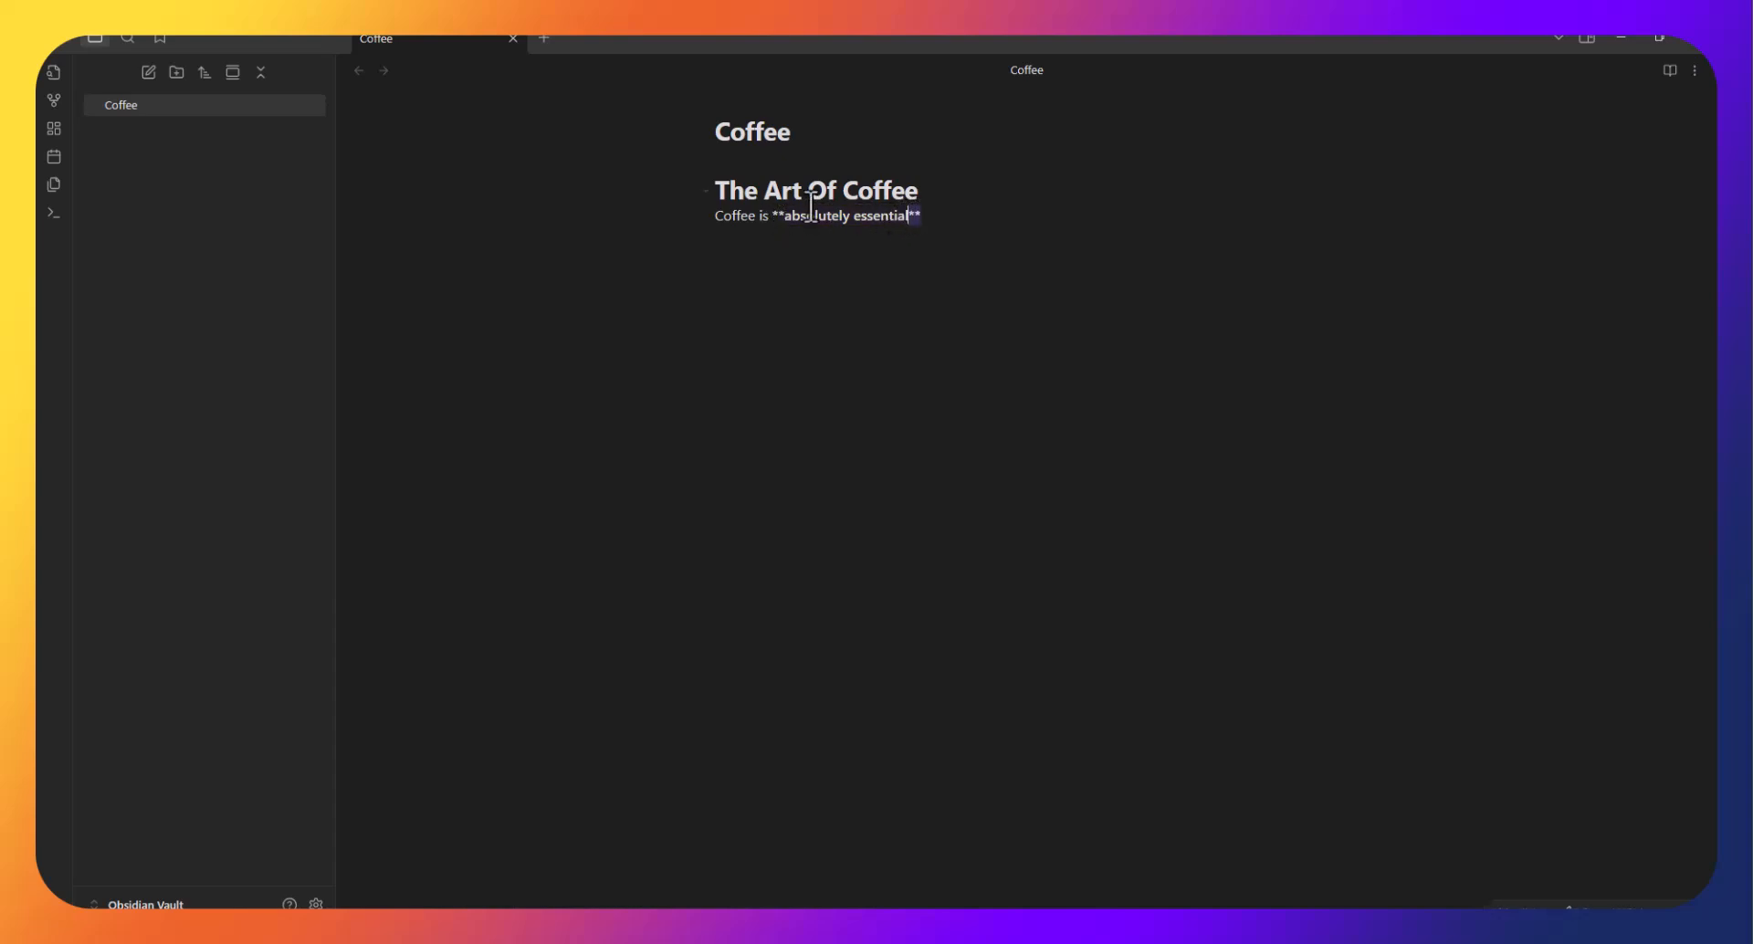
left_click_drag(772, 217, 781, 217)
left_click(938, 222)
key("Return")
Bold 'absolutely essential' with Ctrl+B and confirm it renders bold.
left_click_drag(894, 218, 774, 220)
key("ctrl+b")
left_click(785, 237)
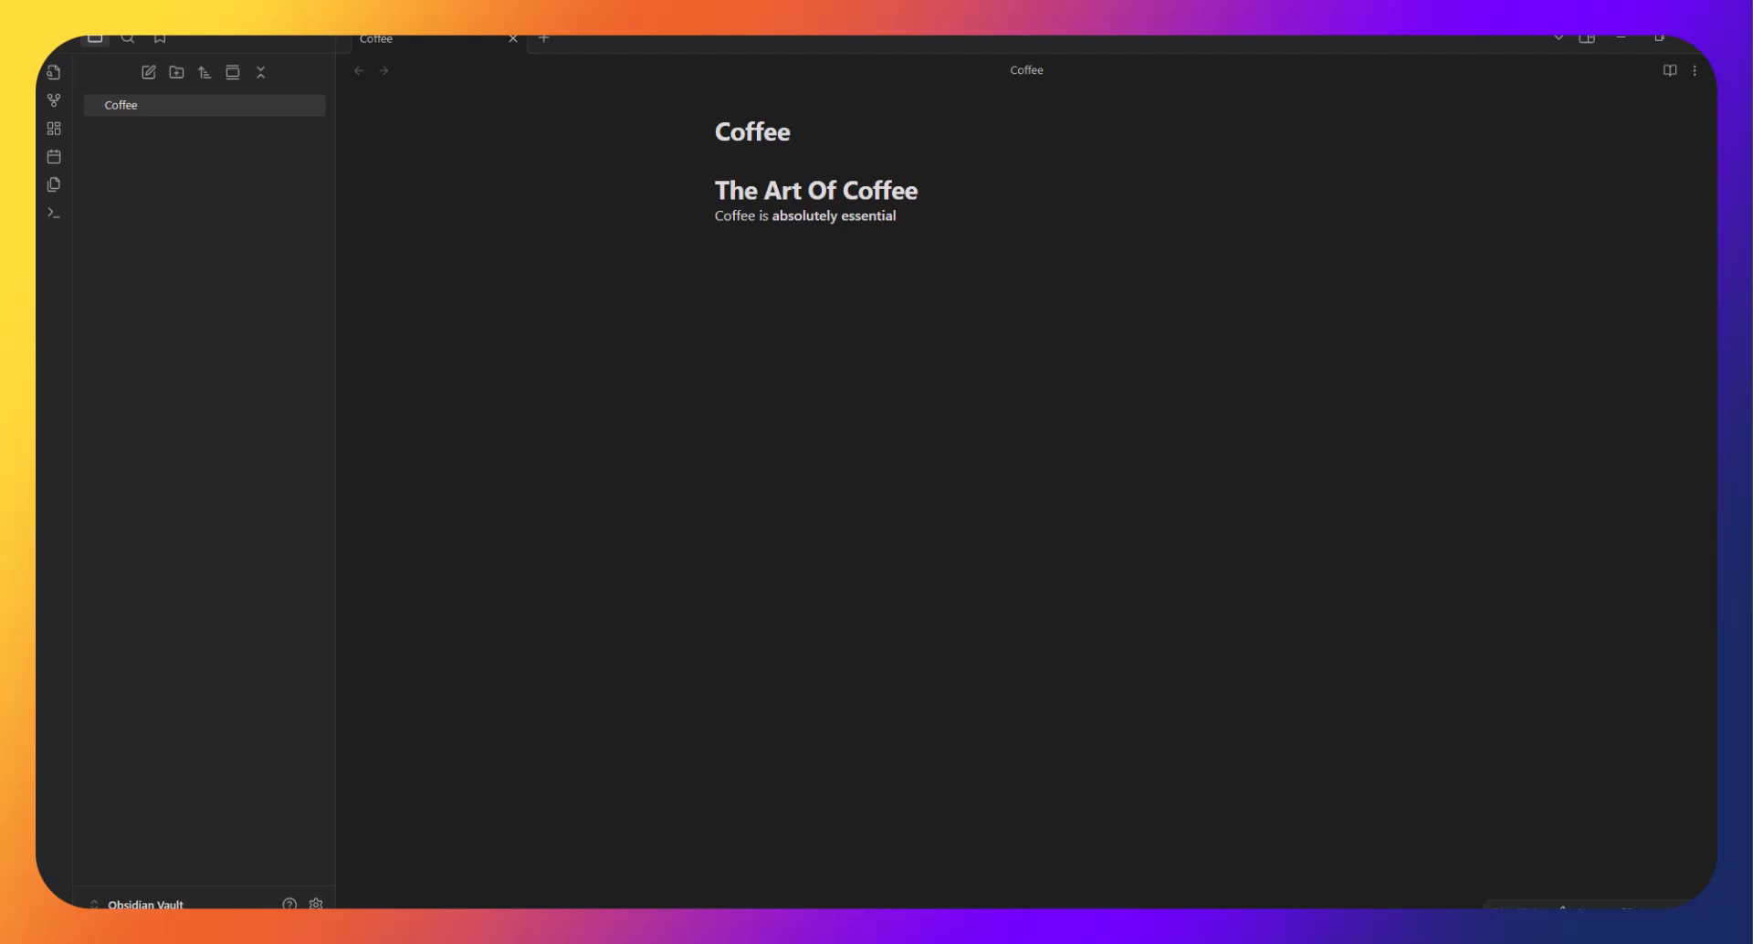
left_click(752, 278)
left_click(889, 221)
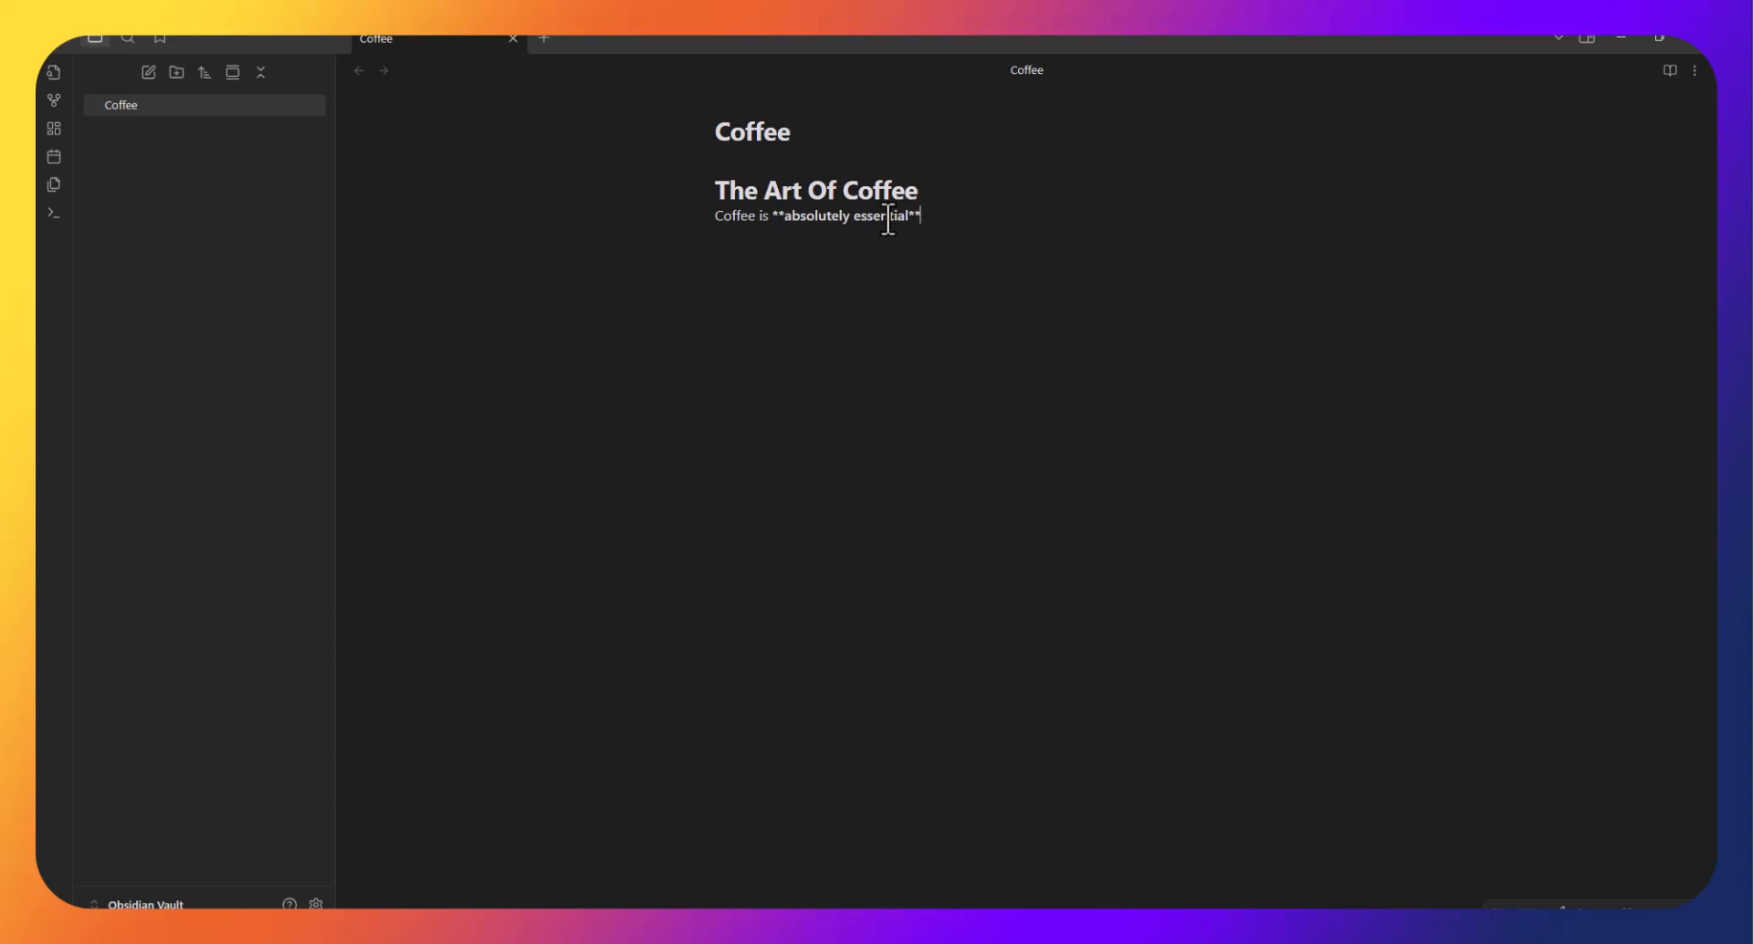
left_click_drag(910, 217, 932, 219)
left_click(830, 243)
Replace the '*test*' line with 'I prefer an *oat milk* latte.' and add an empty line below.
type("*test*")
key("Return")
double_click(728, 238)
left_click(787, 242)
triple_click(715, 237)
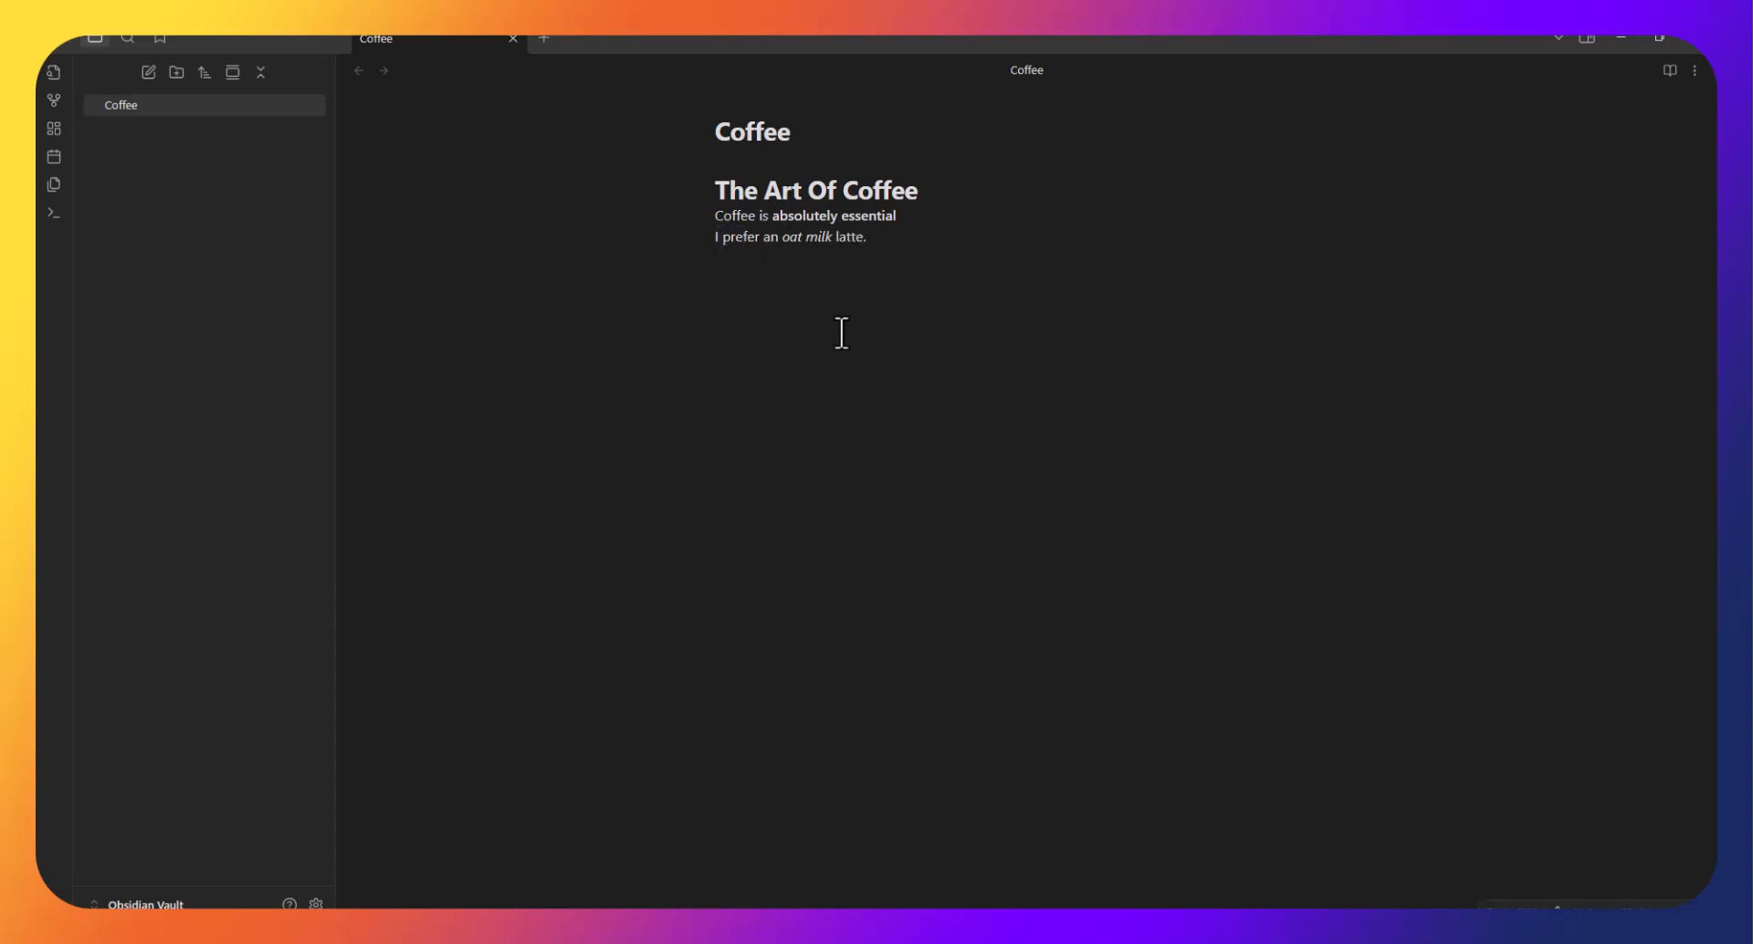
left_click(752, 285)
triple_click(838, 241)
left_click(929, 242)
triple_click(804, 238)
left_click(772, 239)
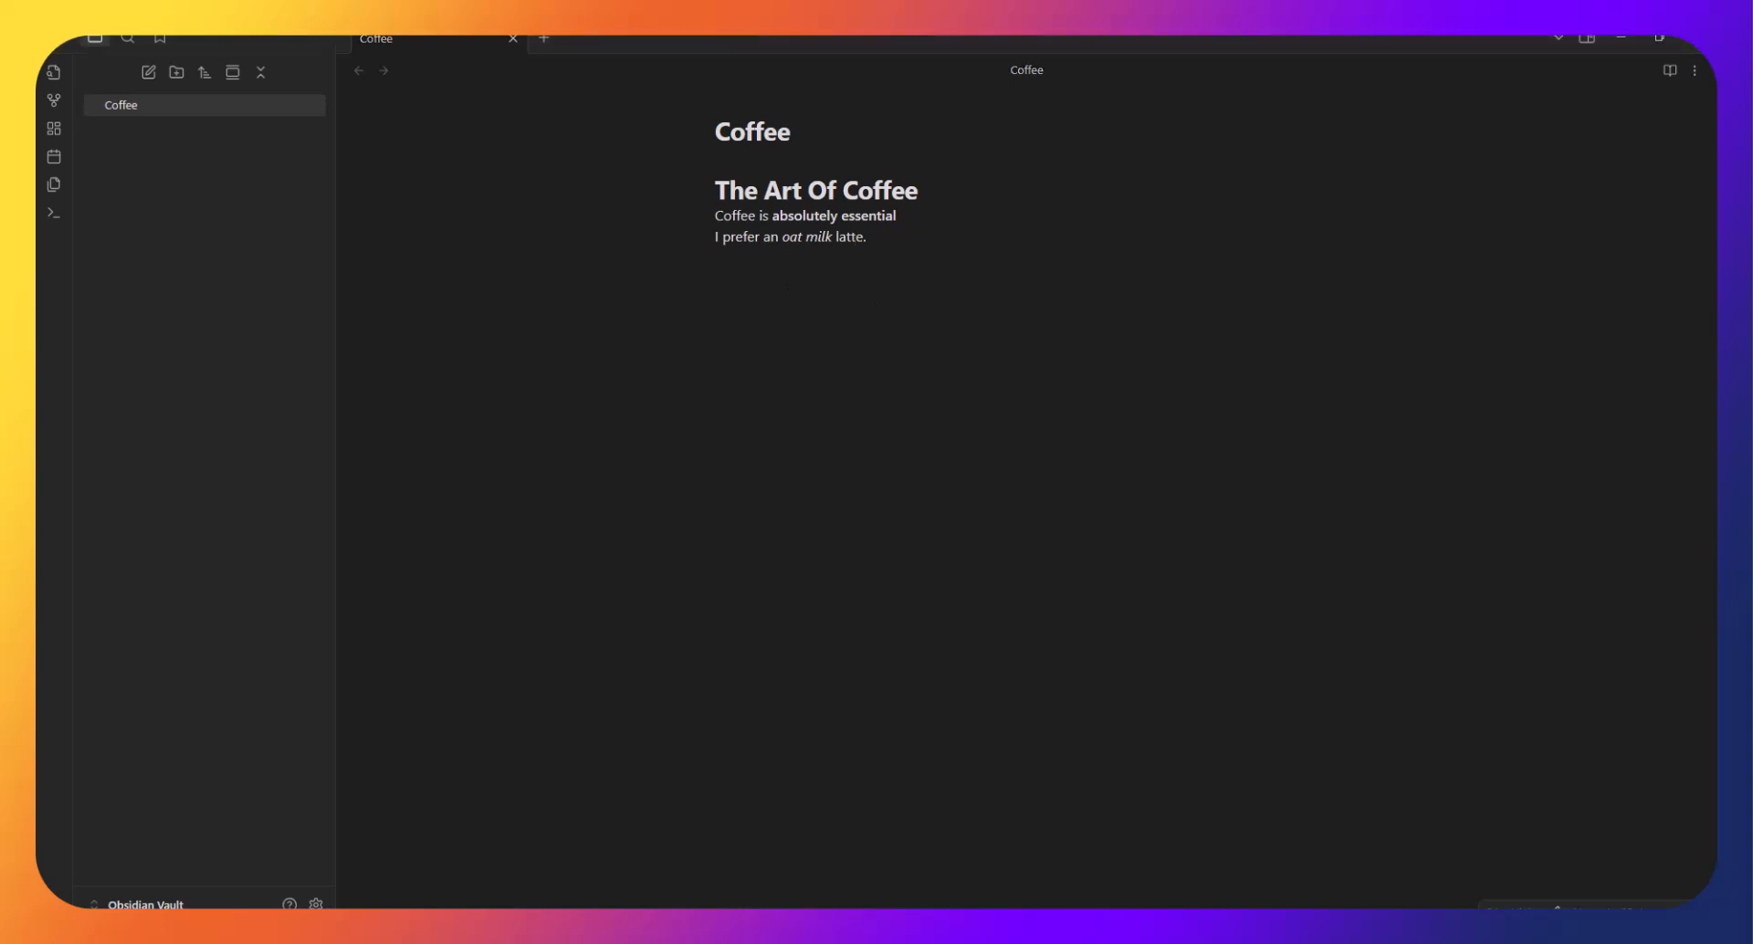
left_click(882, 251)
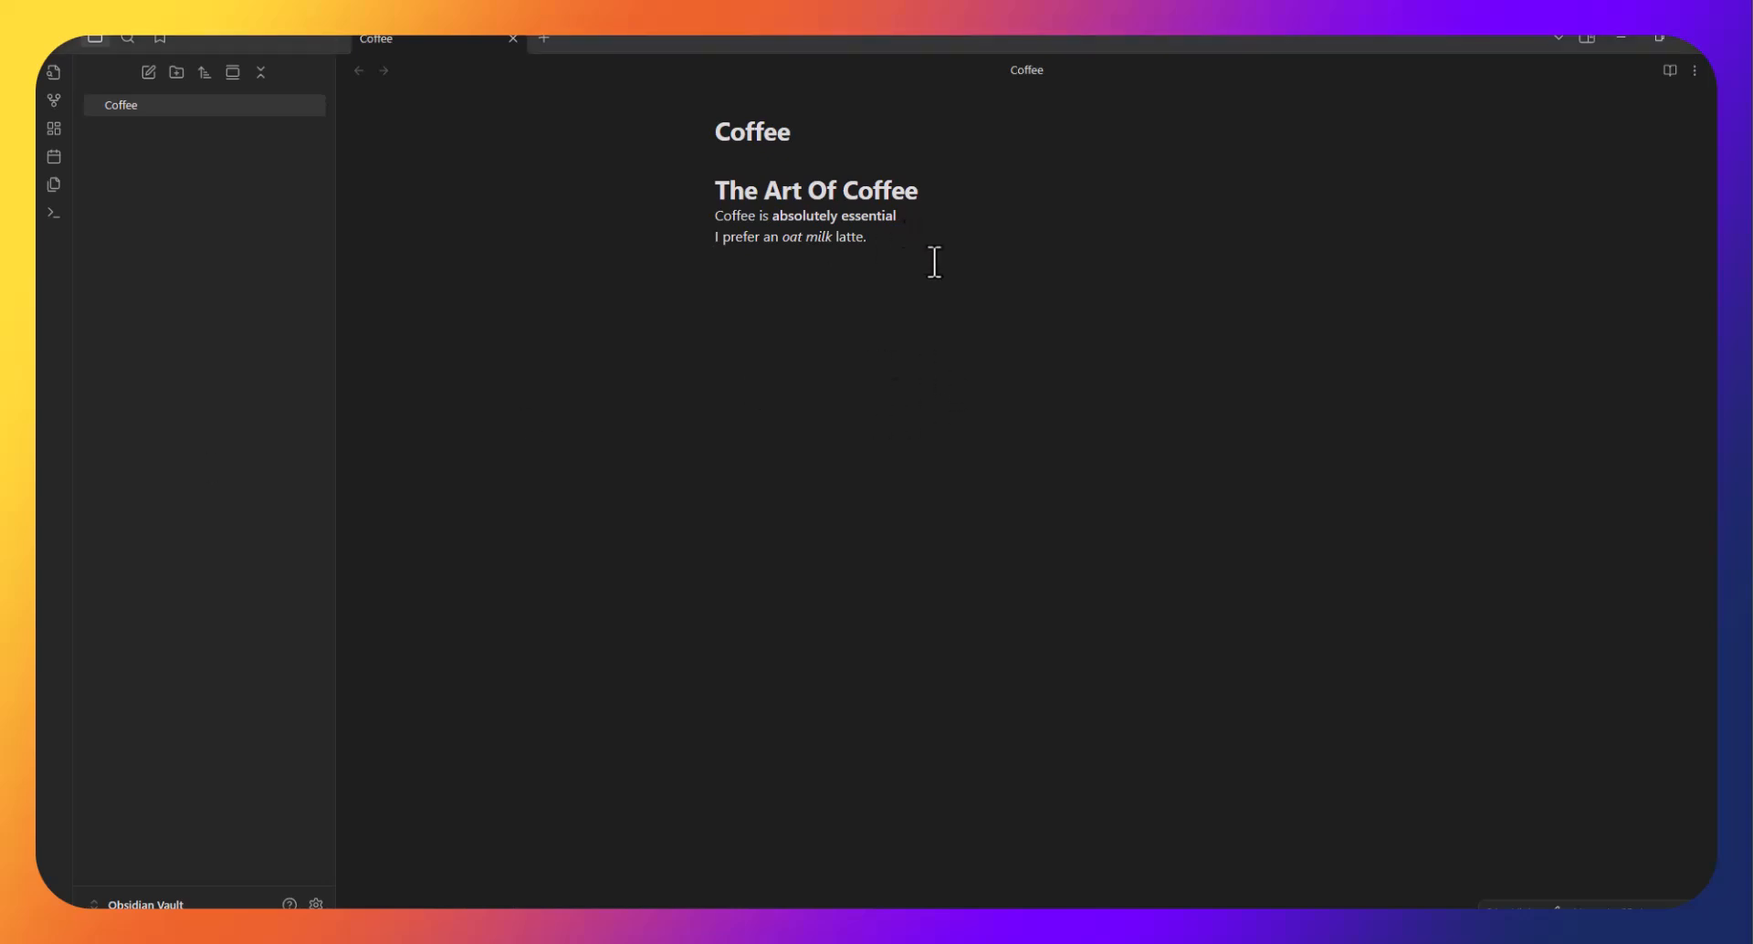
Paste the bullets Espresso, Pour-over and French Press below the latte sentence.
type("-")
key("BackSpace")
key("BackSpace")
type("- Espresso - Pour-over - French Press")
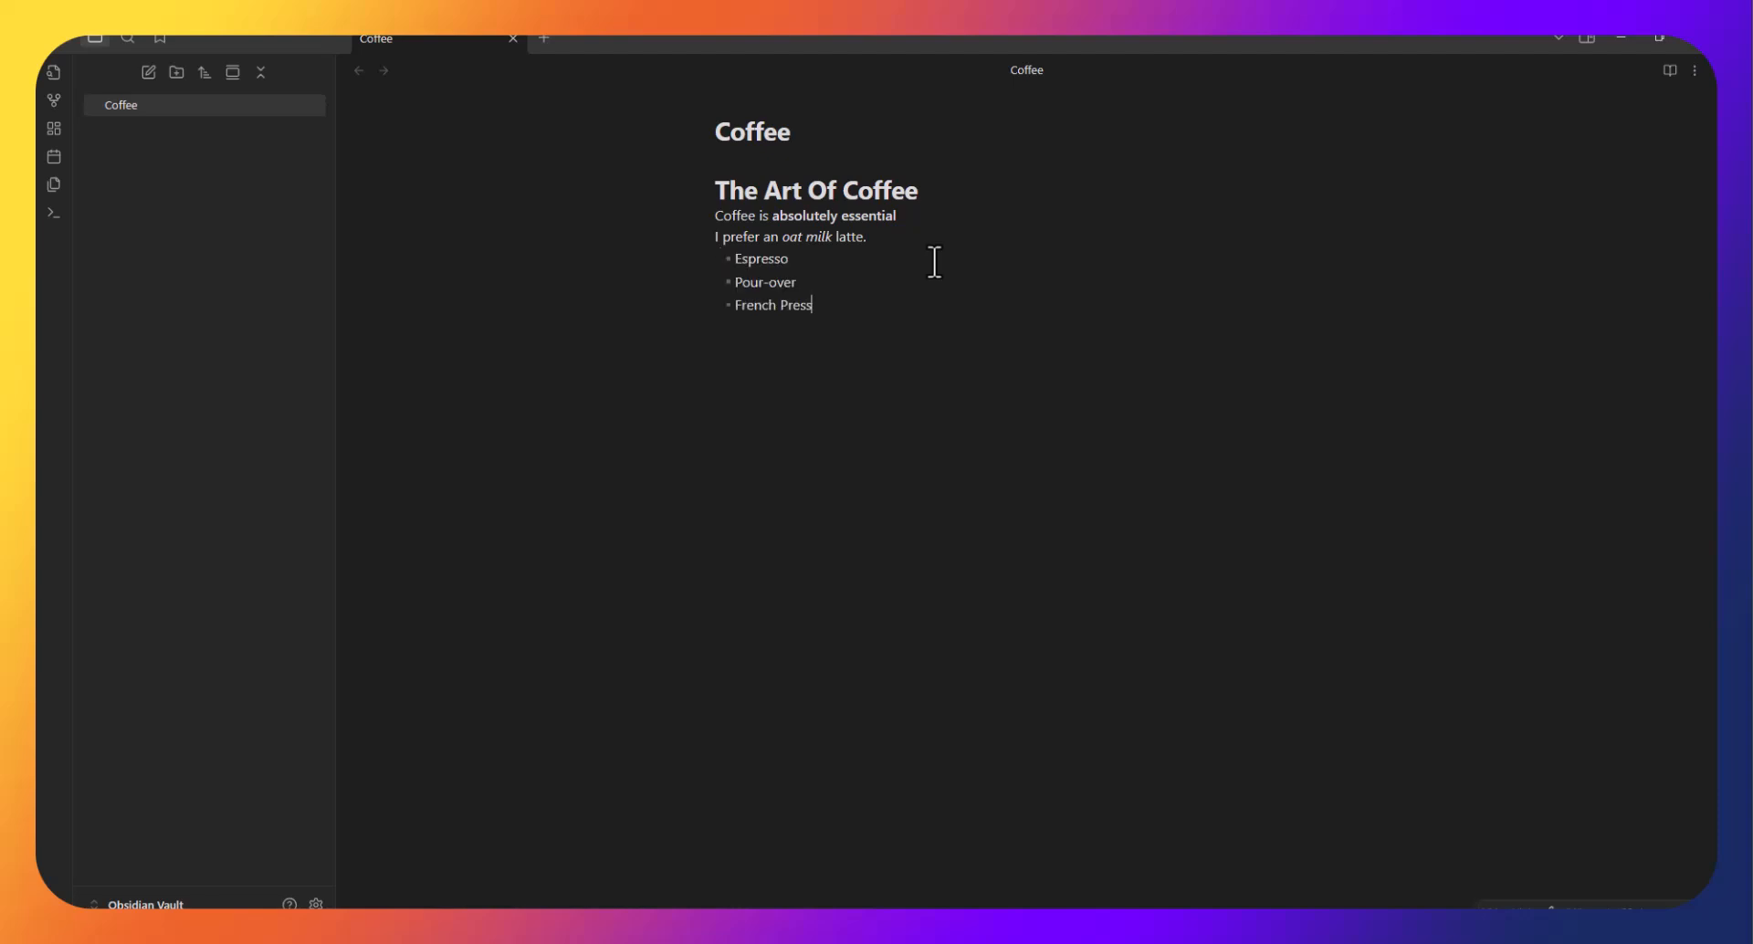
left_click_drag(828, 311, 703, 278)
left_click(889, 302)
left_click_drag(812, 286, 731, 289)
left_click_drag(850, 315, 732, 313)
left_click(879, 320)
Wrap the Pour-over bullet in [[ ]], removing the trailing space, to make it an internal link.
left_click_drag(799, 284, 735, 286)
left_click_drag(799, 285, 724, 285)
left_click(925, 303)
left_click(735, 283)
type("[[")
left_click(826, 283)
key("BackSpace")
type("]]")
left_click(900, 466)
Follow the Pour-over link to create that note and put the caret in its empty body.
left_click(763, 285)
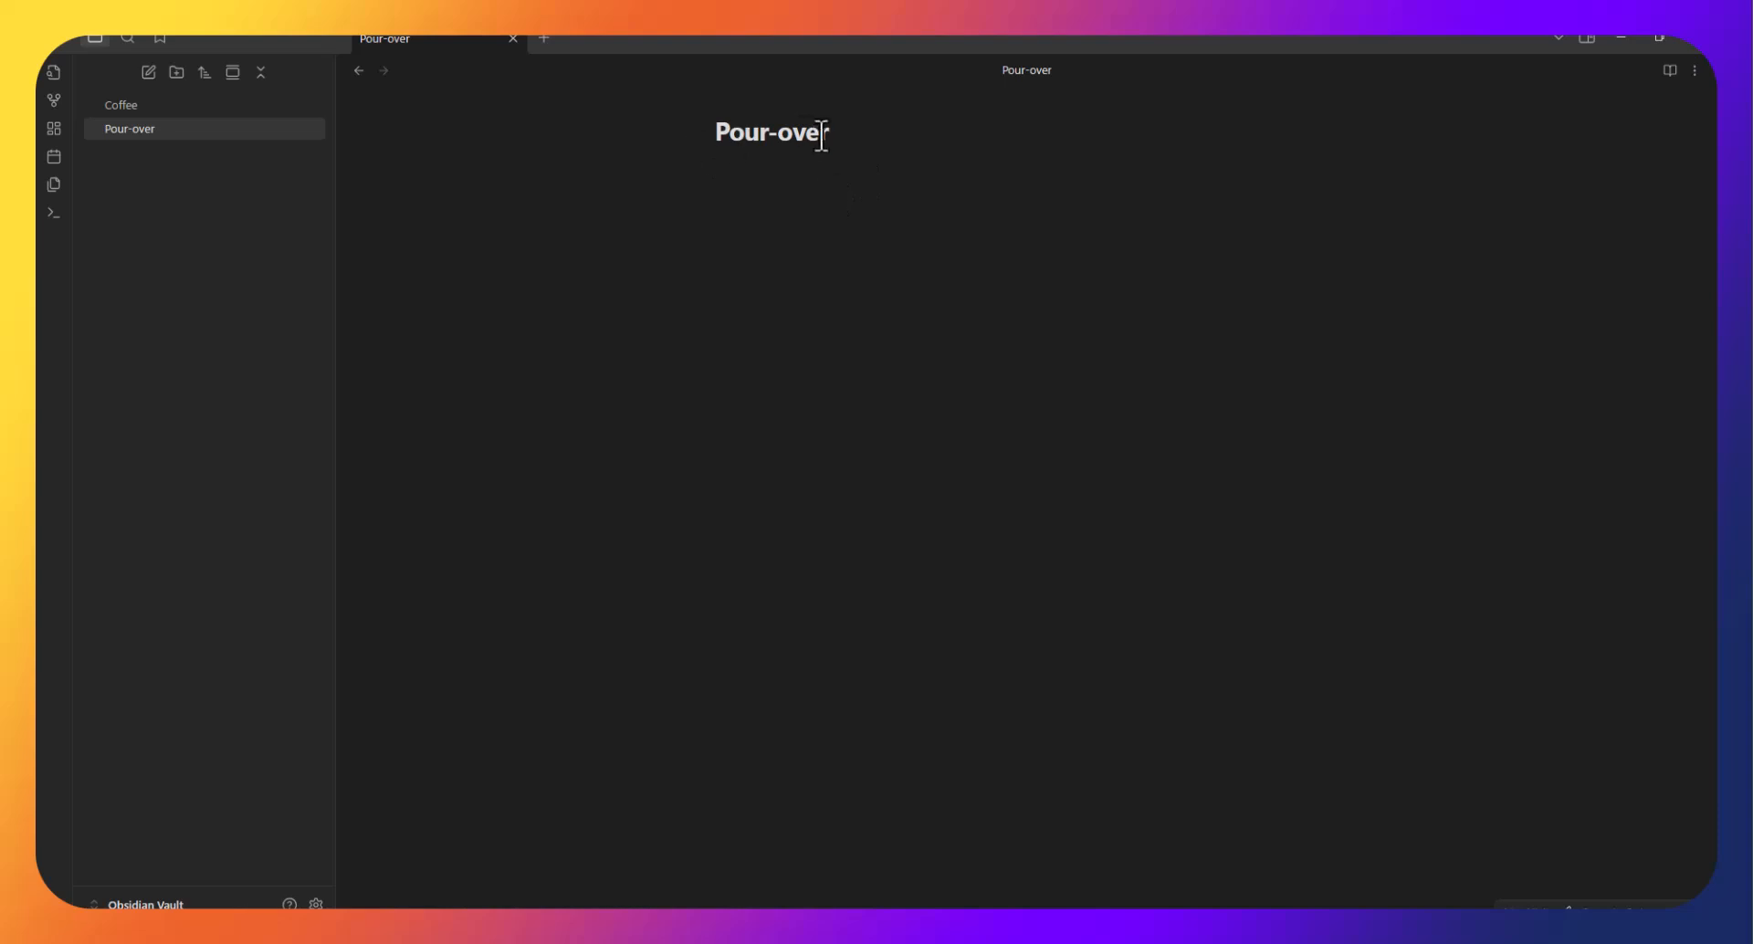
triple_click(786, 146)
left_click(731, 180)
Enable Backlinks in document, check Coffee's mention of Pour-over, and open Coffee from it.
left_click(1694, 71)
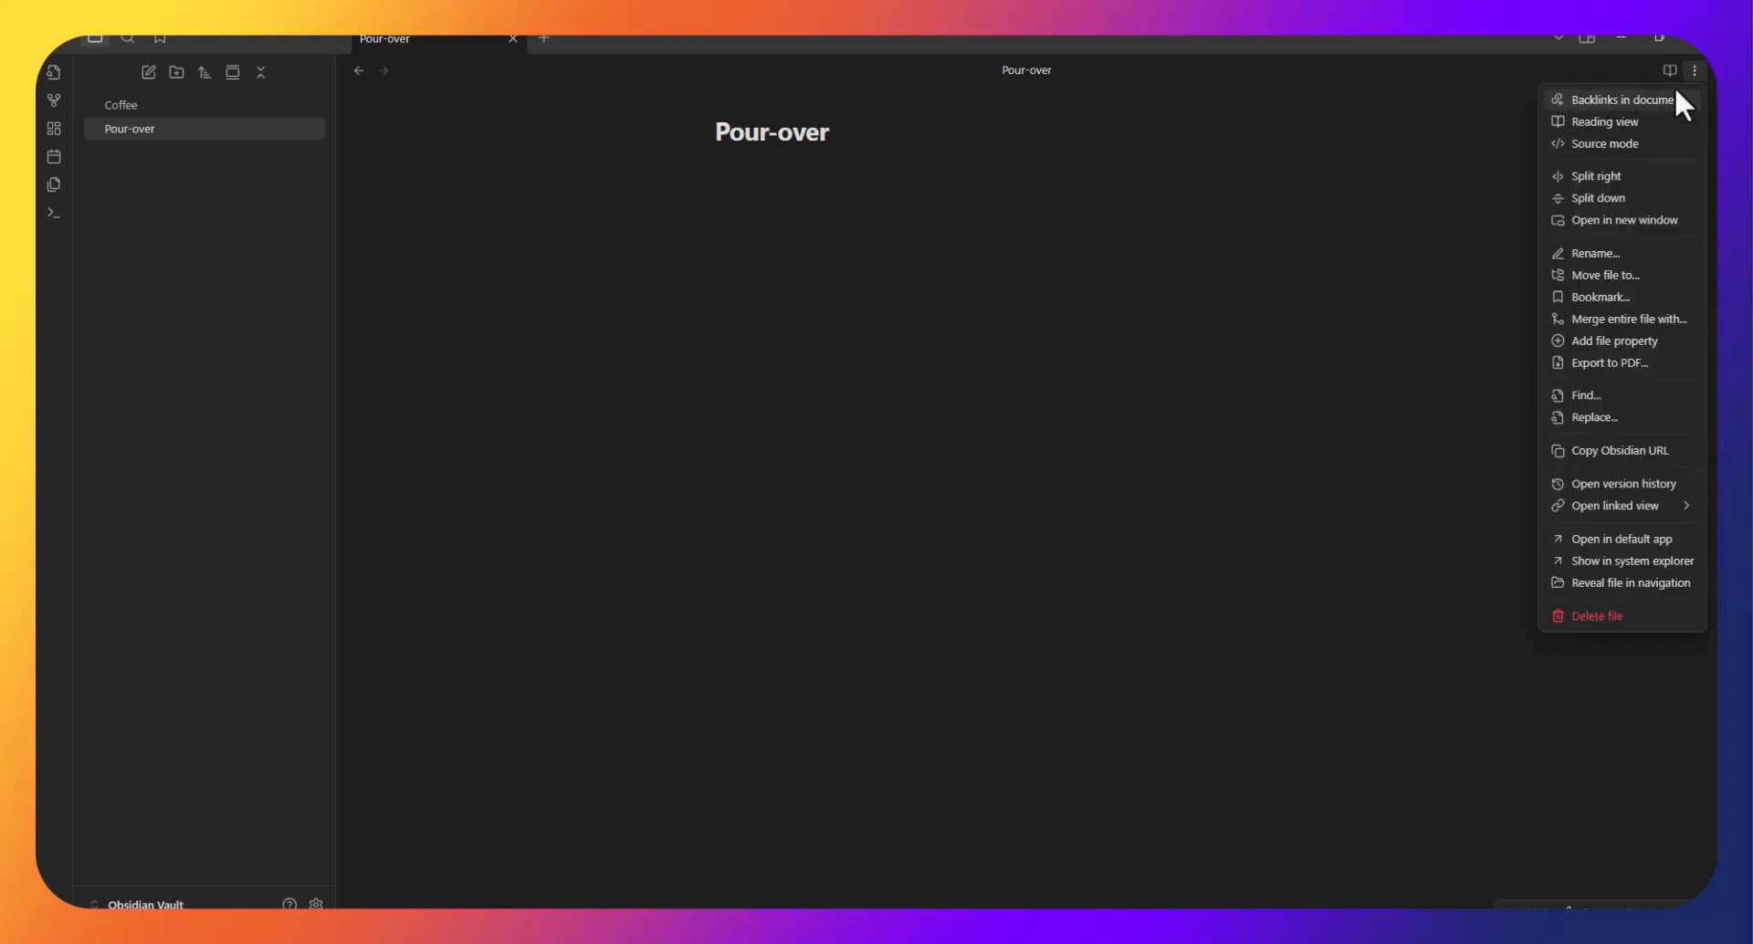
left_click(1612, 96)
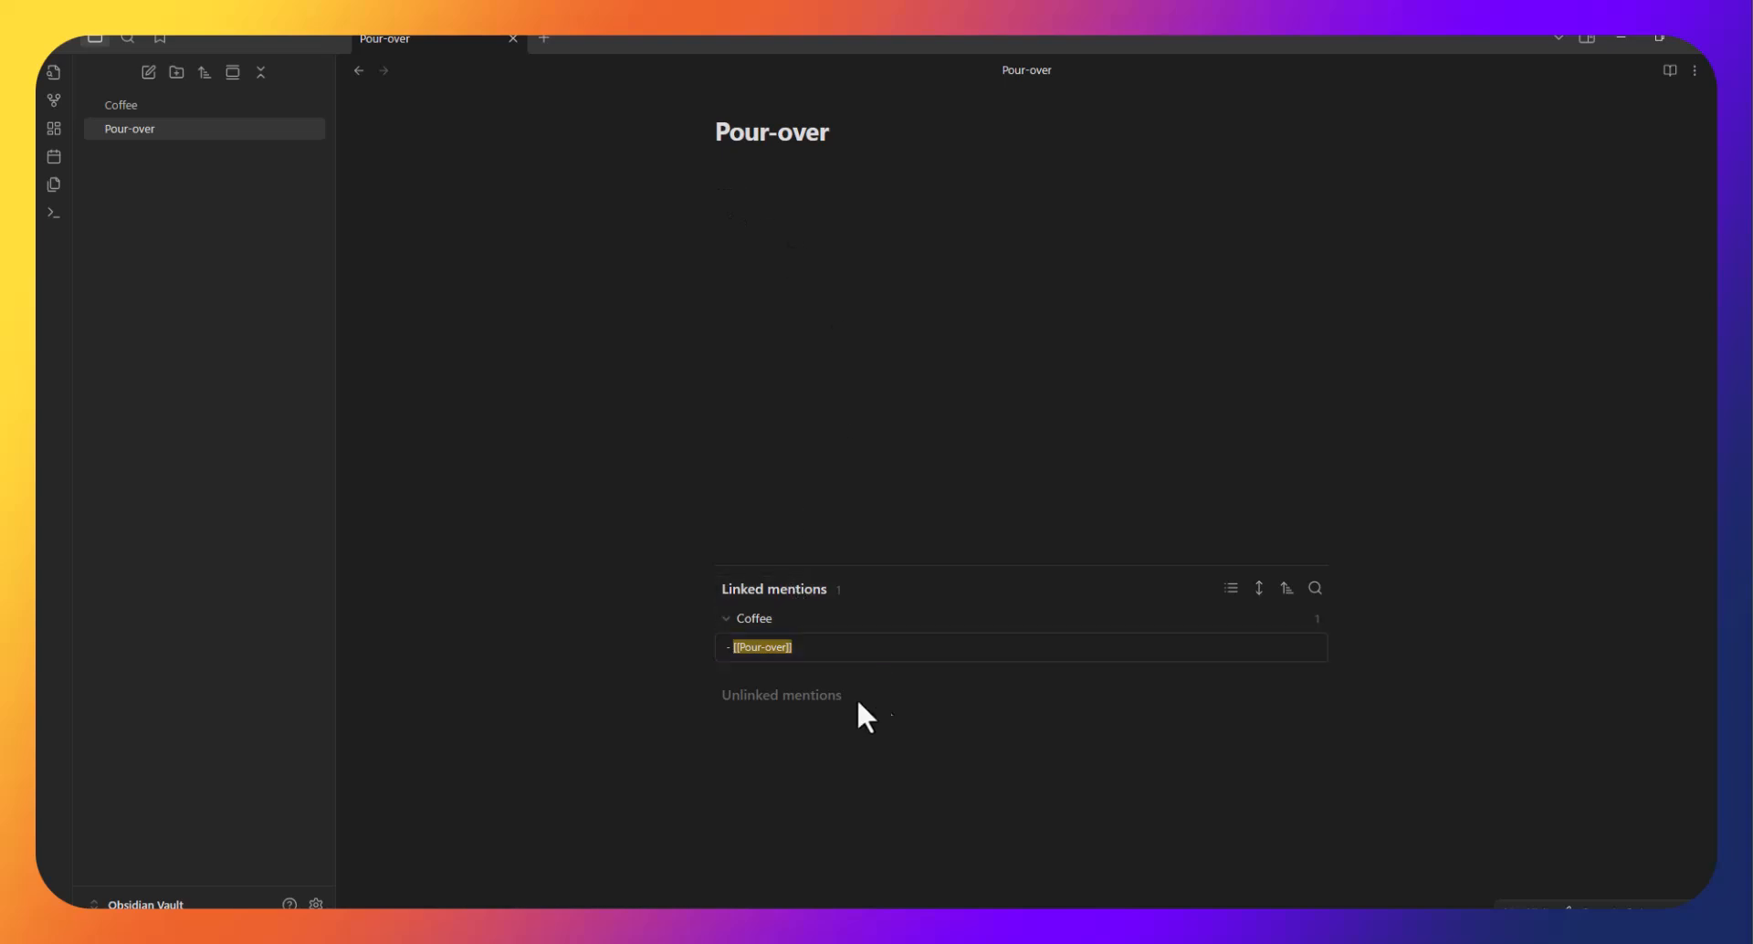
left_click(728, 625)
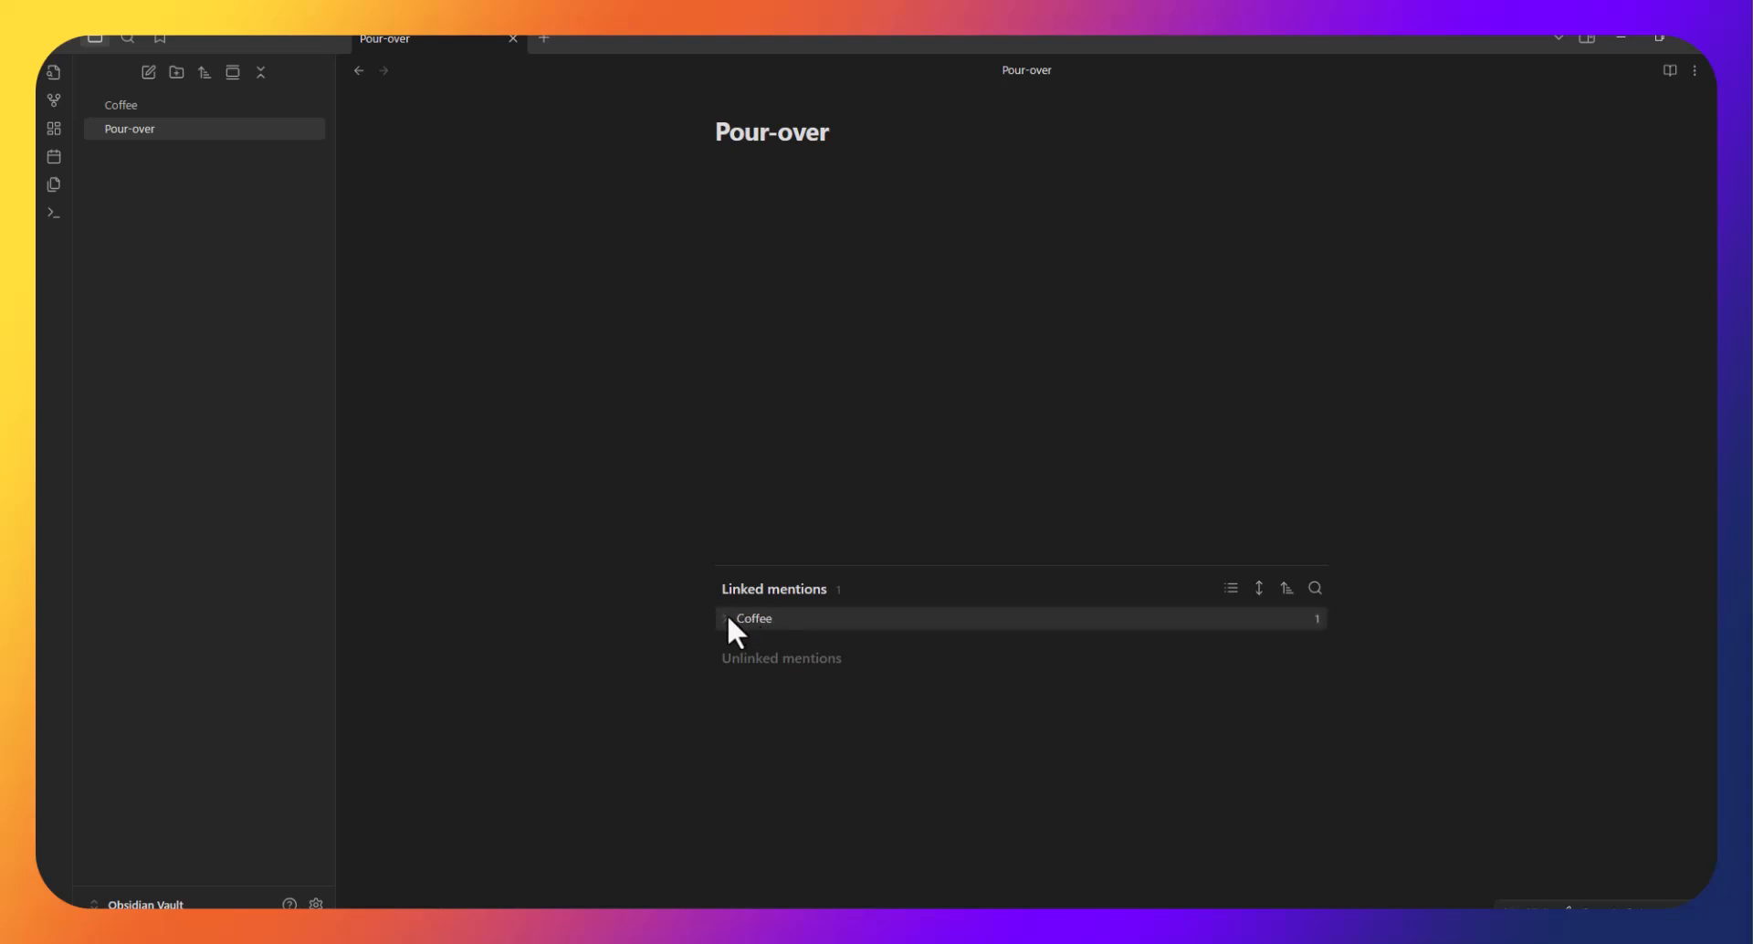
left_click(728, 618)
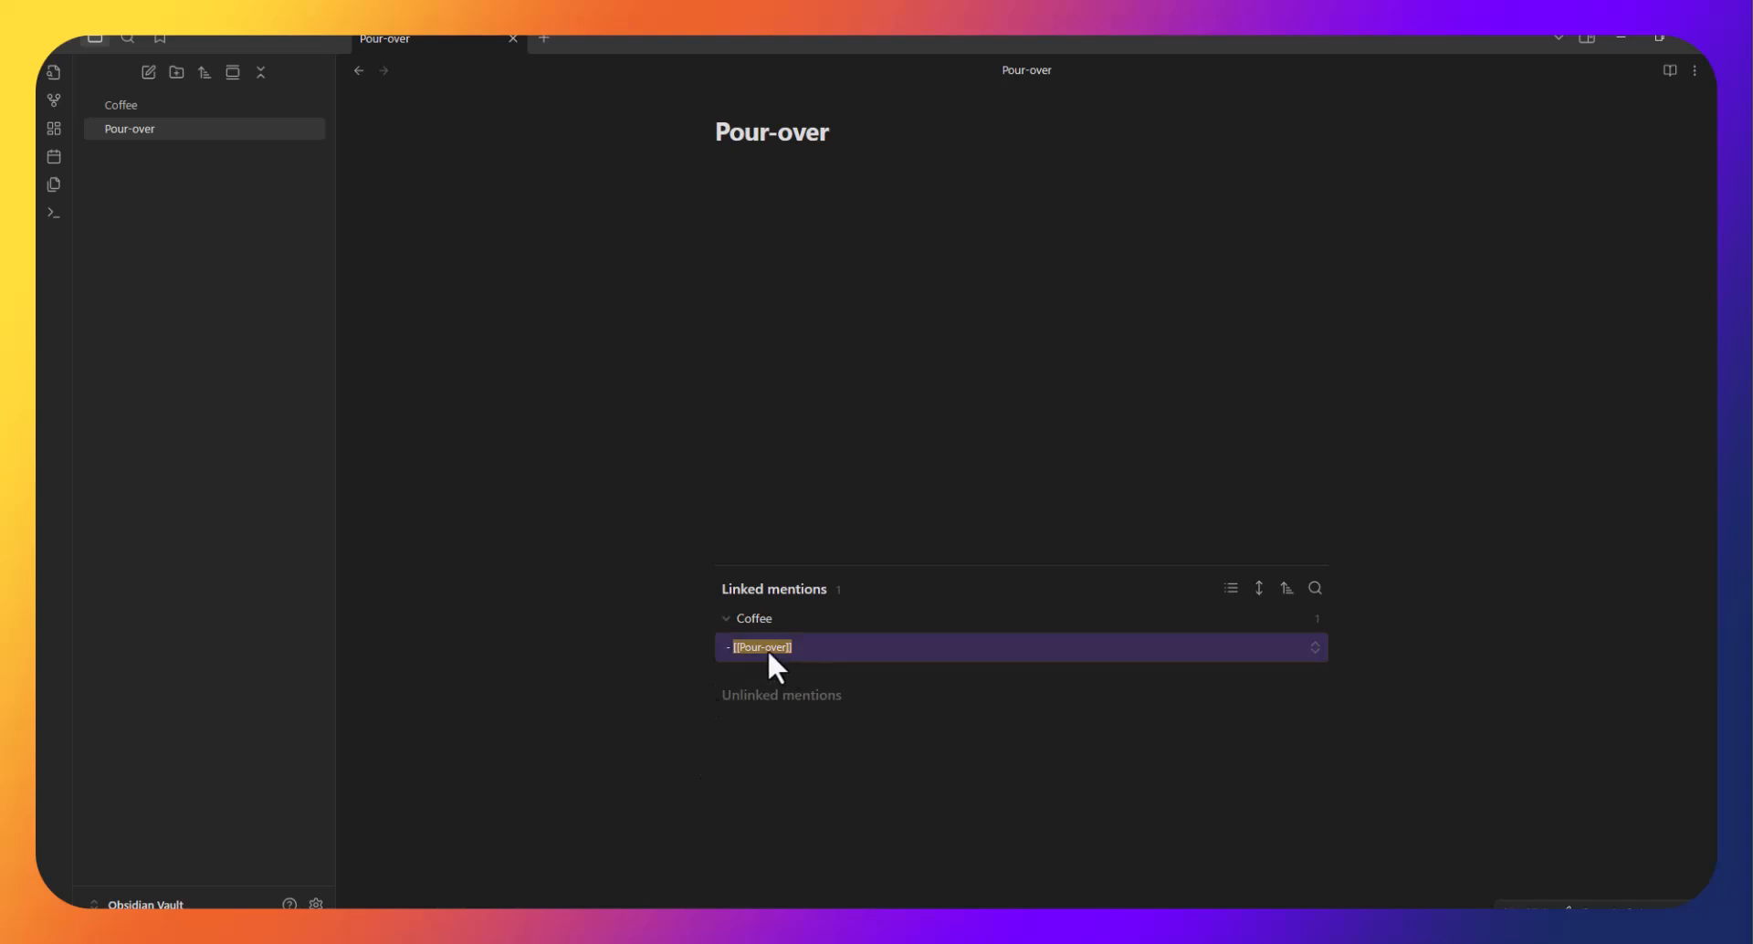
left_click(757, 621)
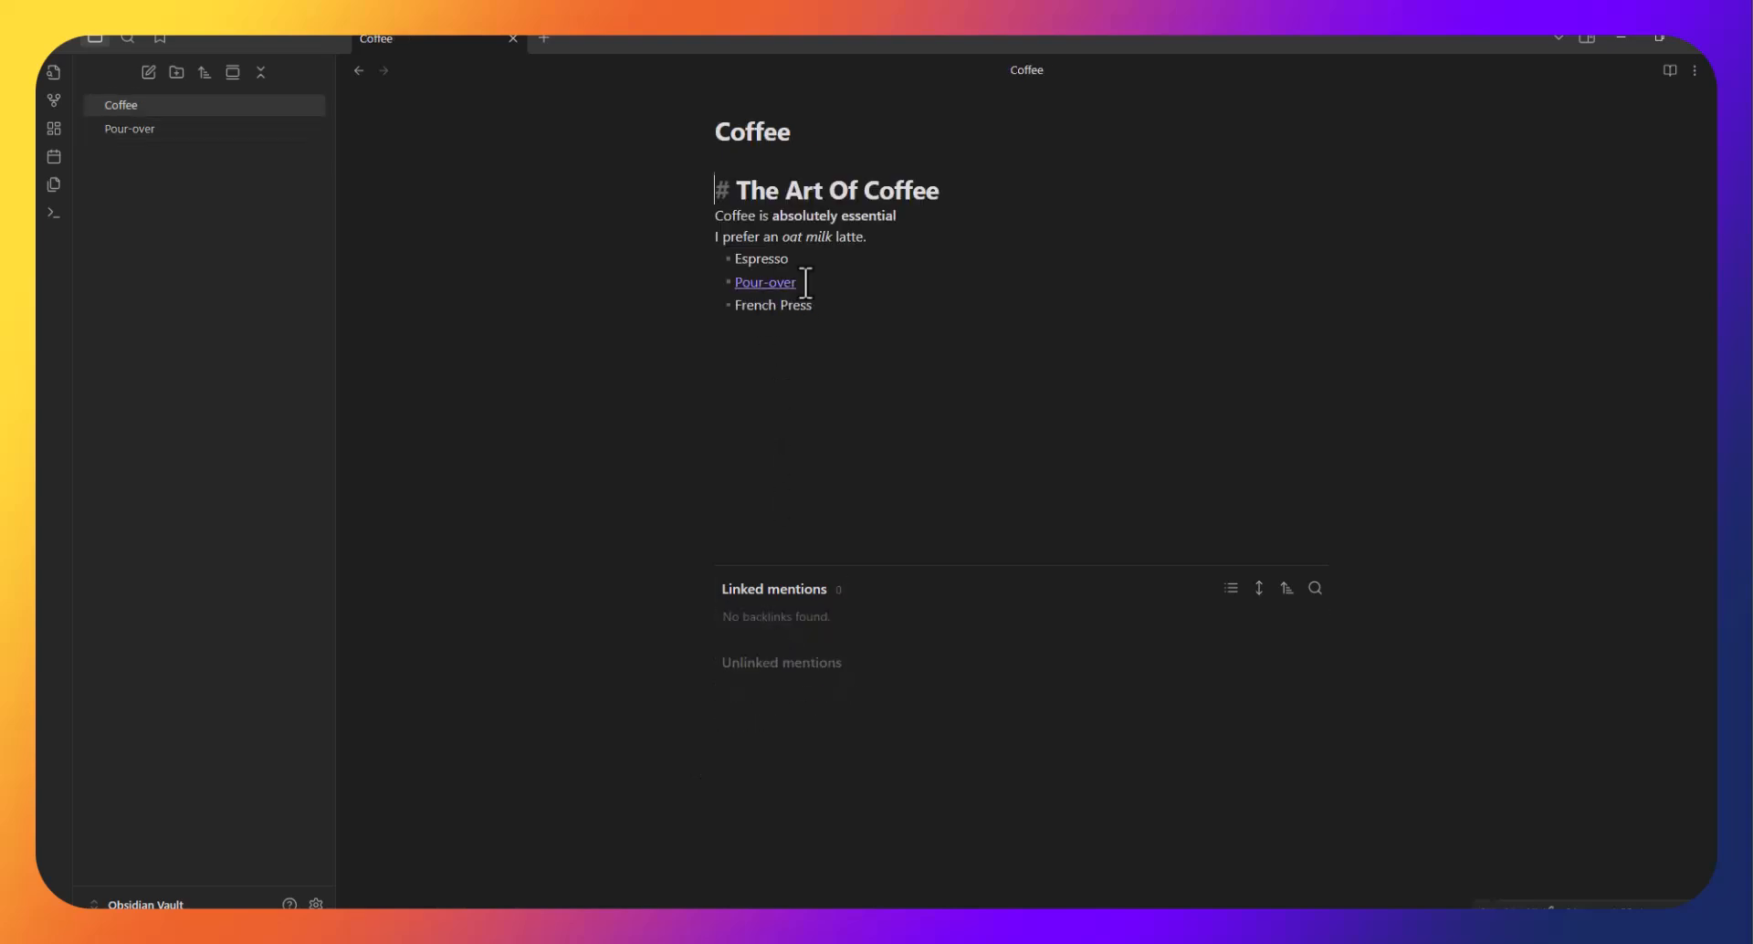
Follow the Pour-over link in the Coffee note to the empty Pour-over note.
left_click_drag(720, 289, 718, 291)
left_click(836, 466)
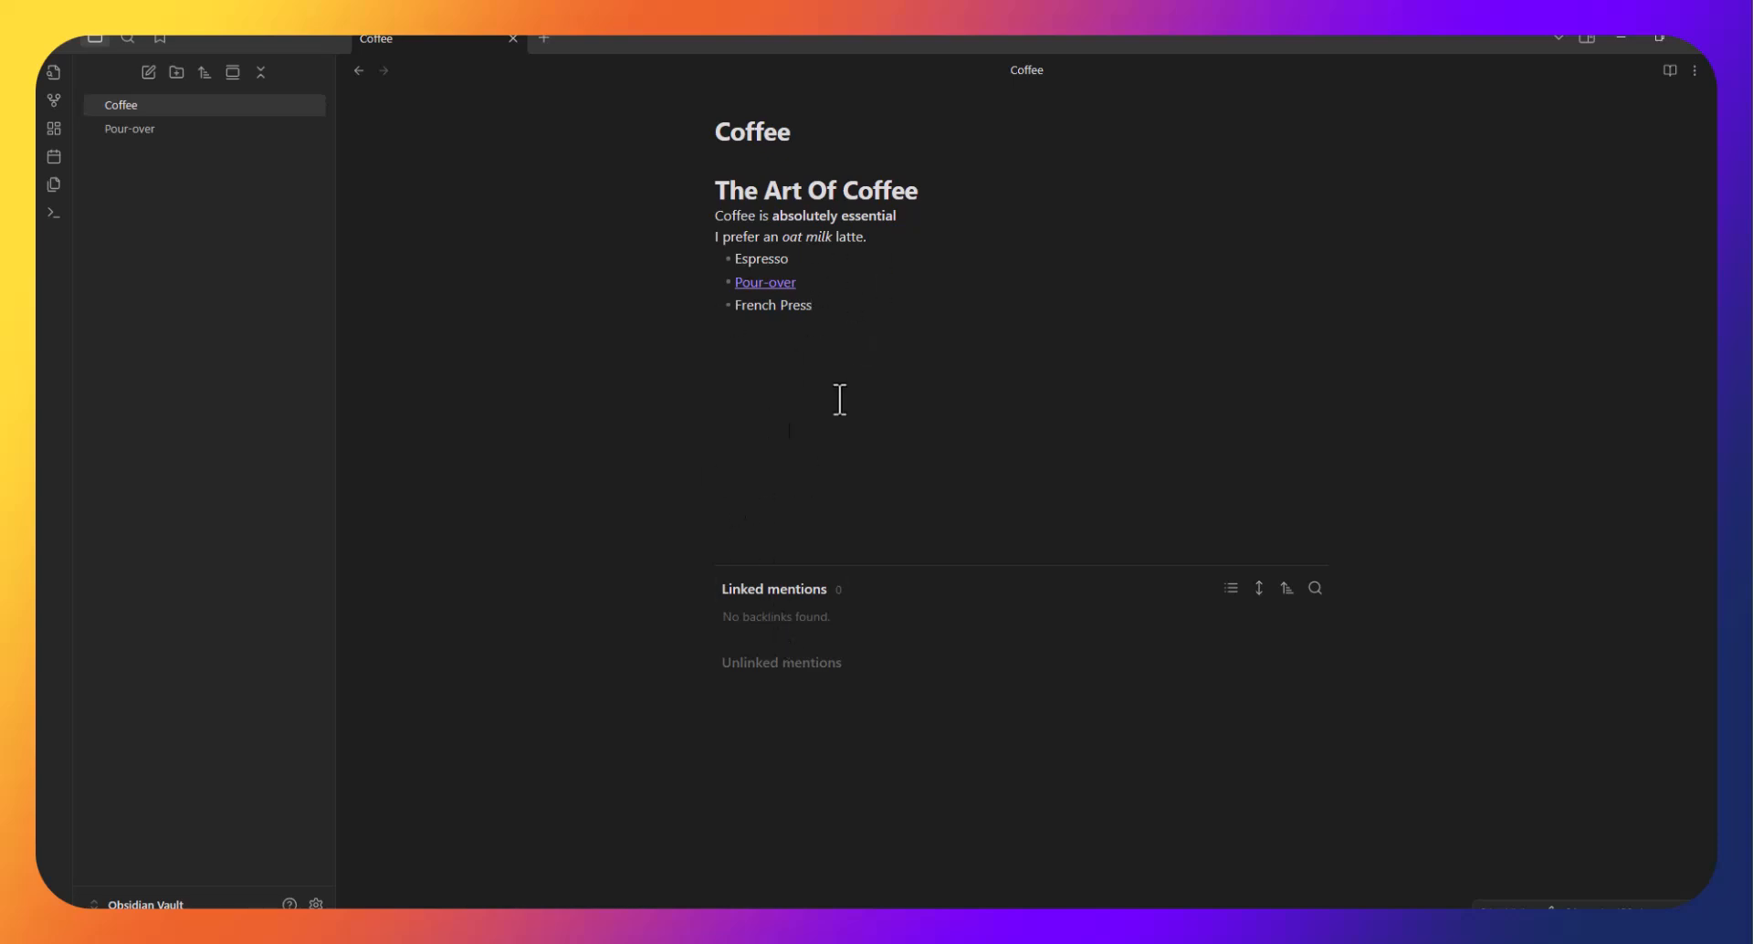
left_click(767, 283)
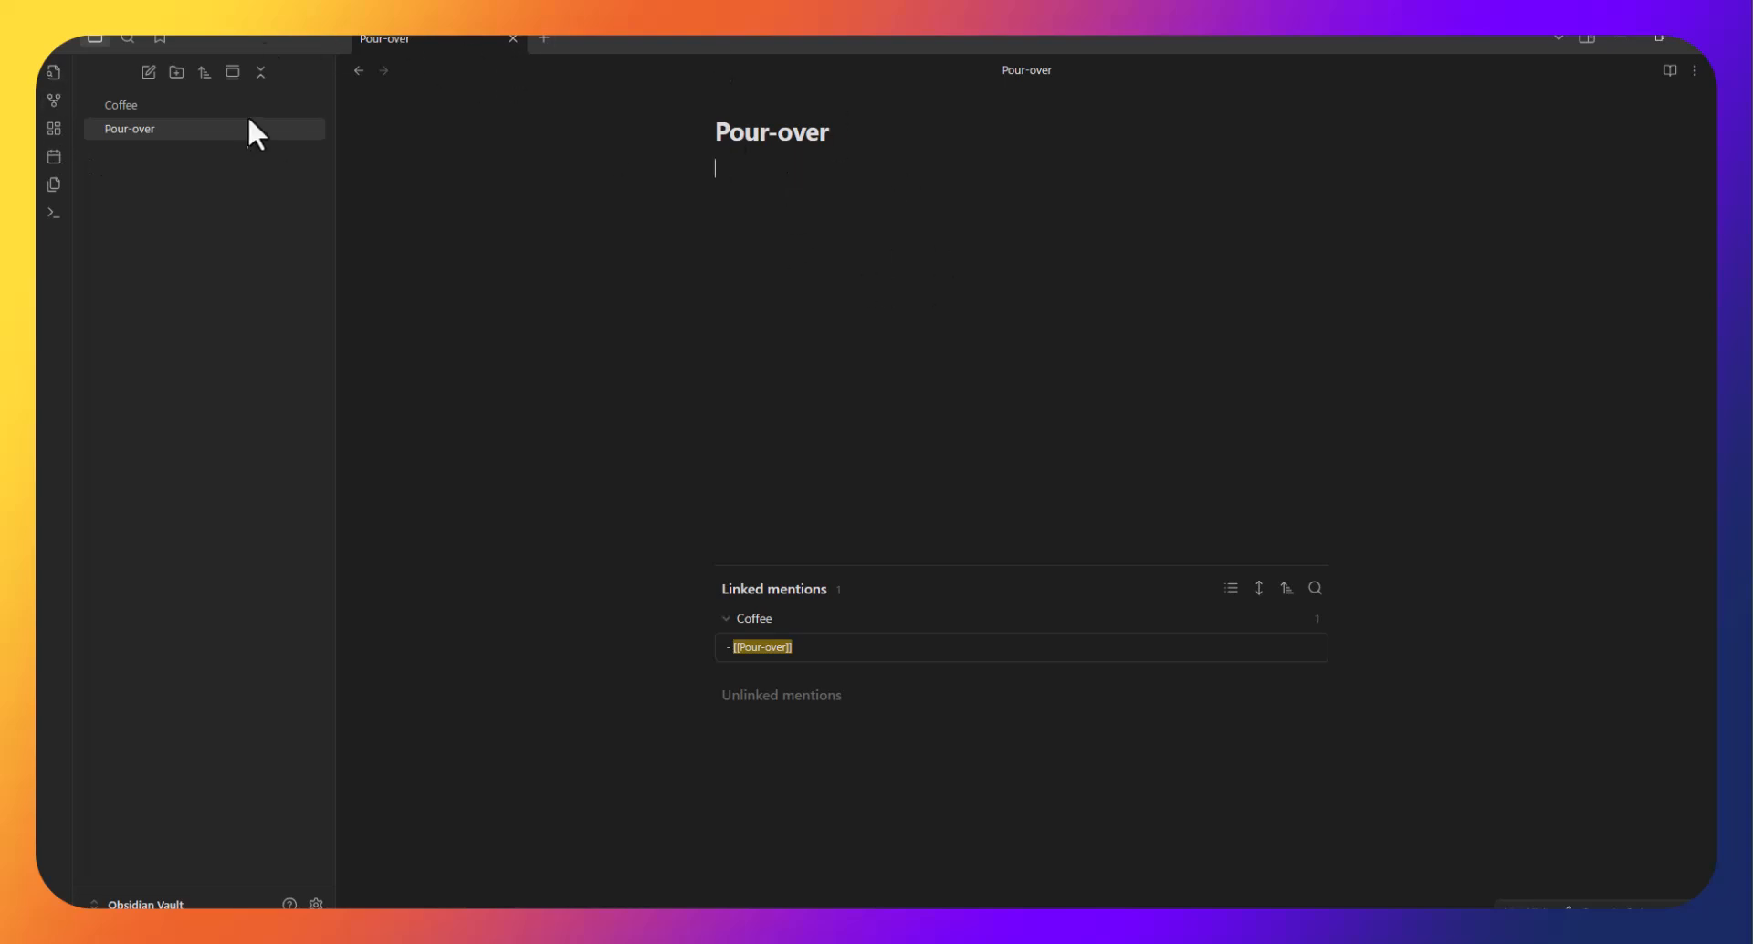
left_click(157, 112)
left_click(168, 126)
left_click(208, 107)
left_click(216, 129)
Open graph view showing Coffee and Pour-over as two connected nodes.
left_click(53, 101)
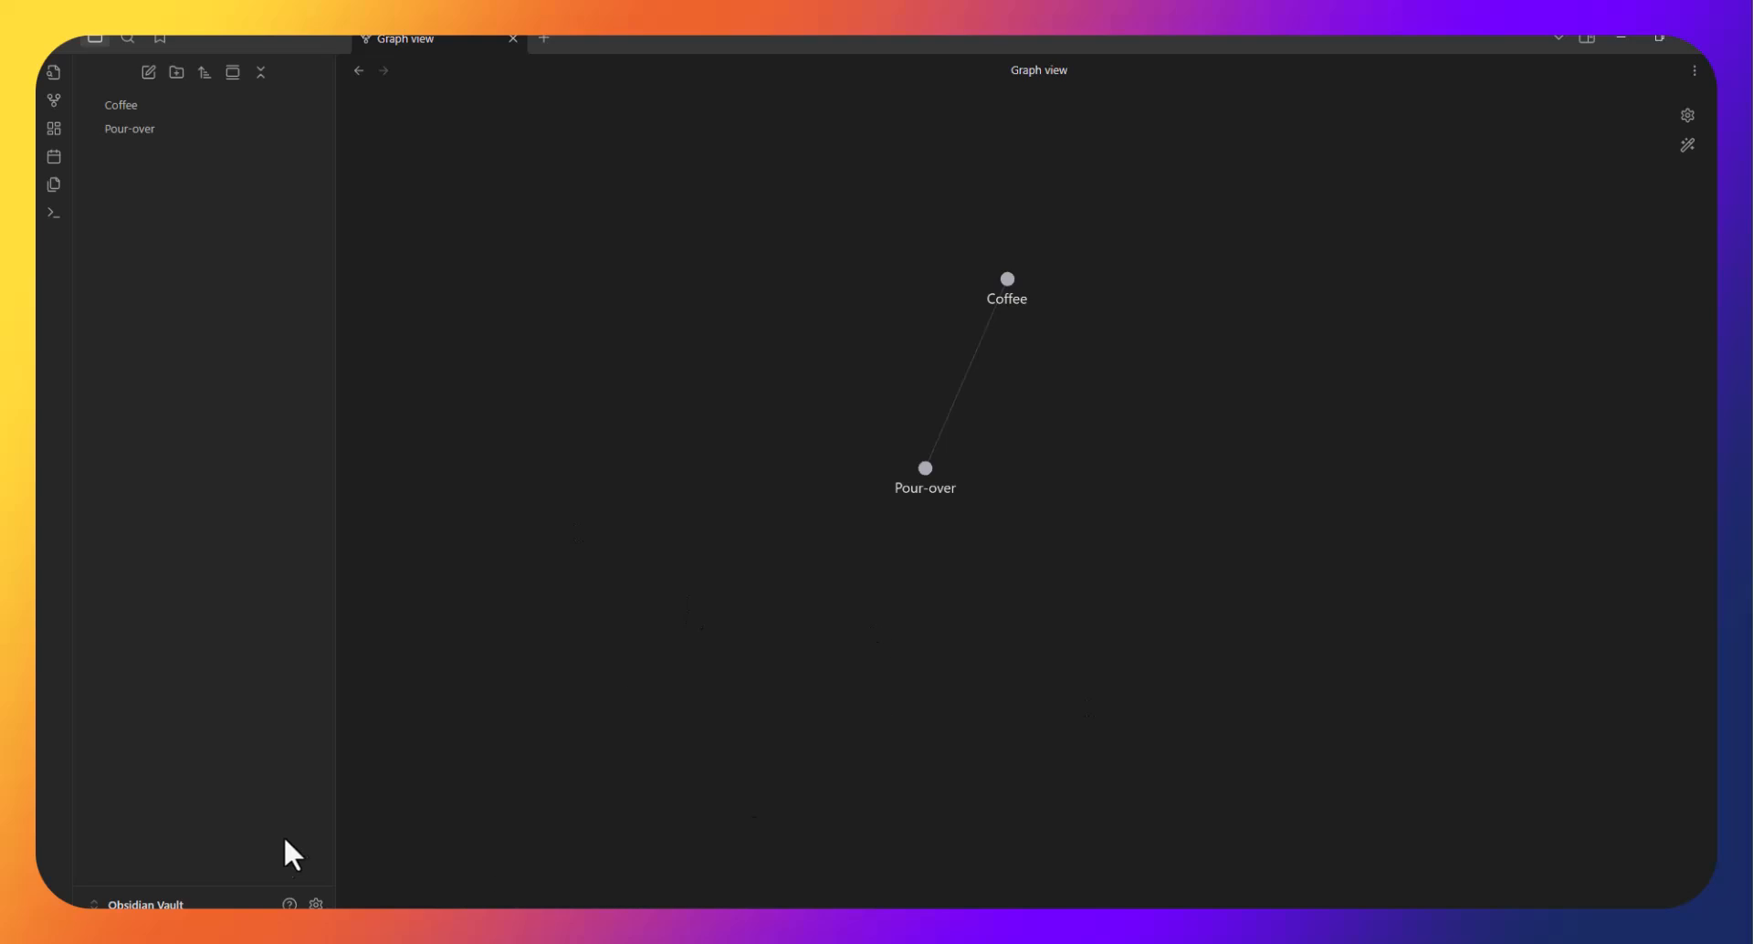
View the Community plugins settings with their restricted mode warning, then close Settings.
left_click(316, 904)
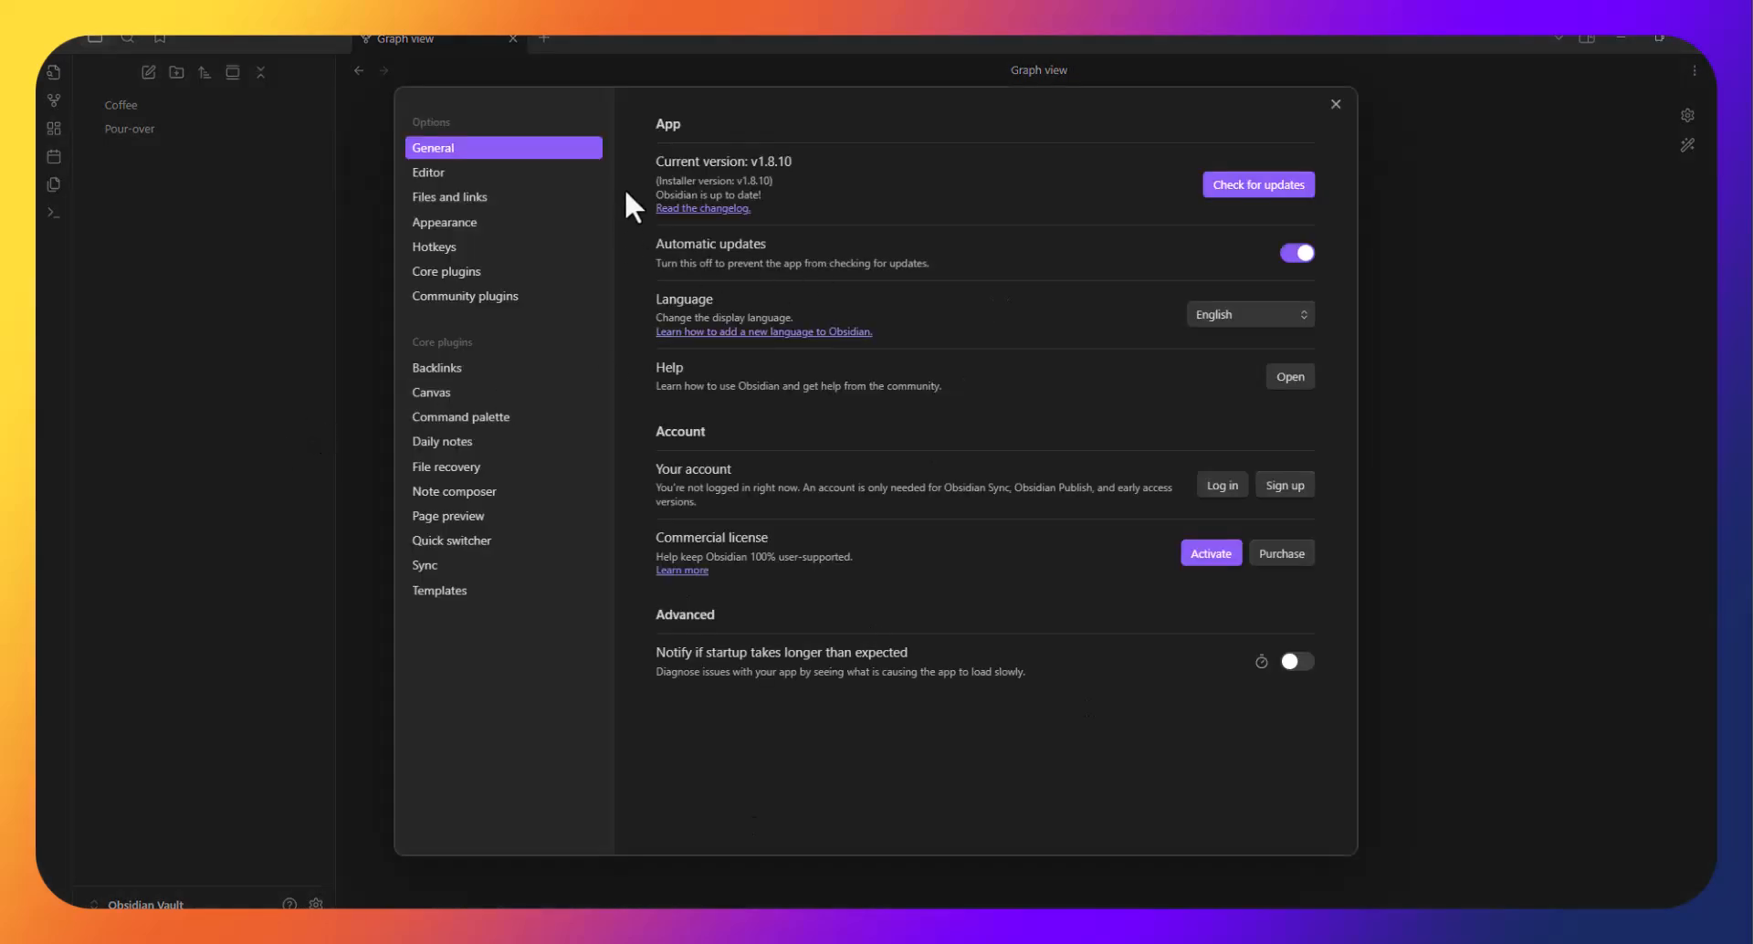
left_click(500, 296)
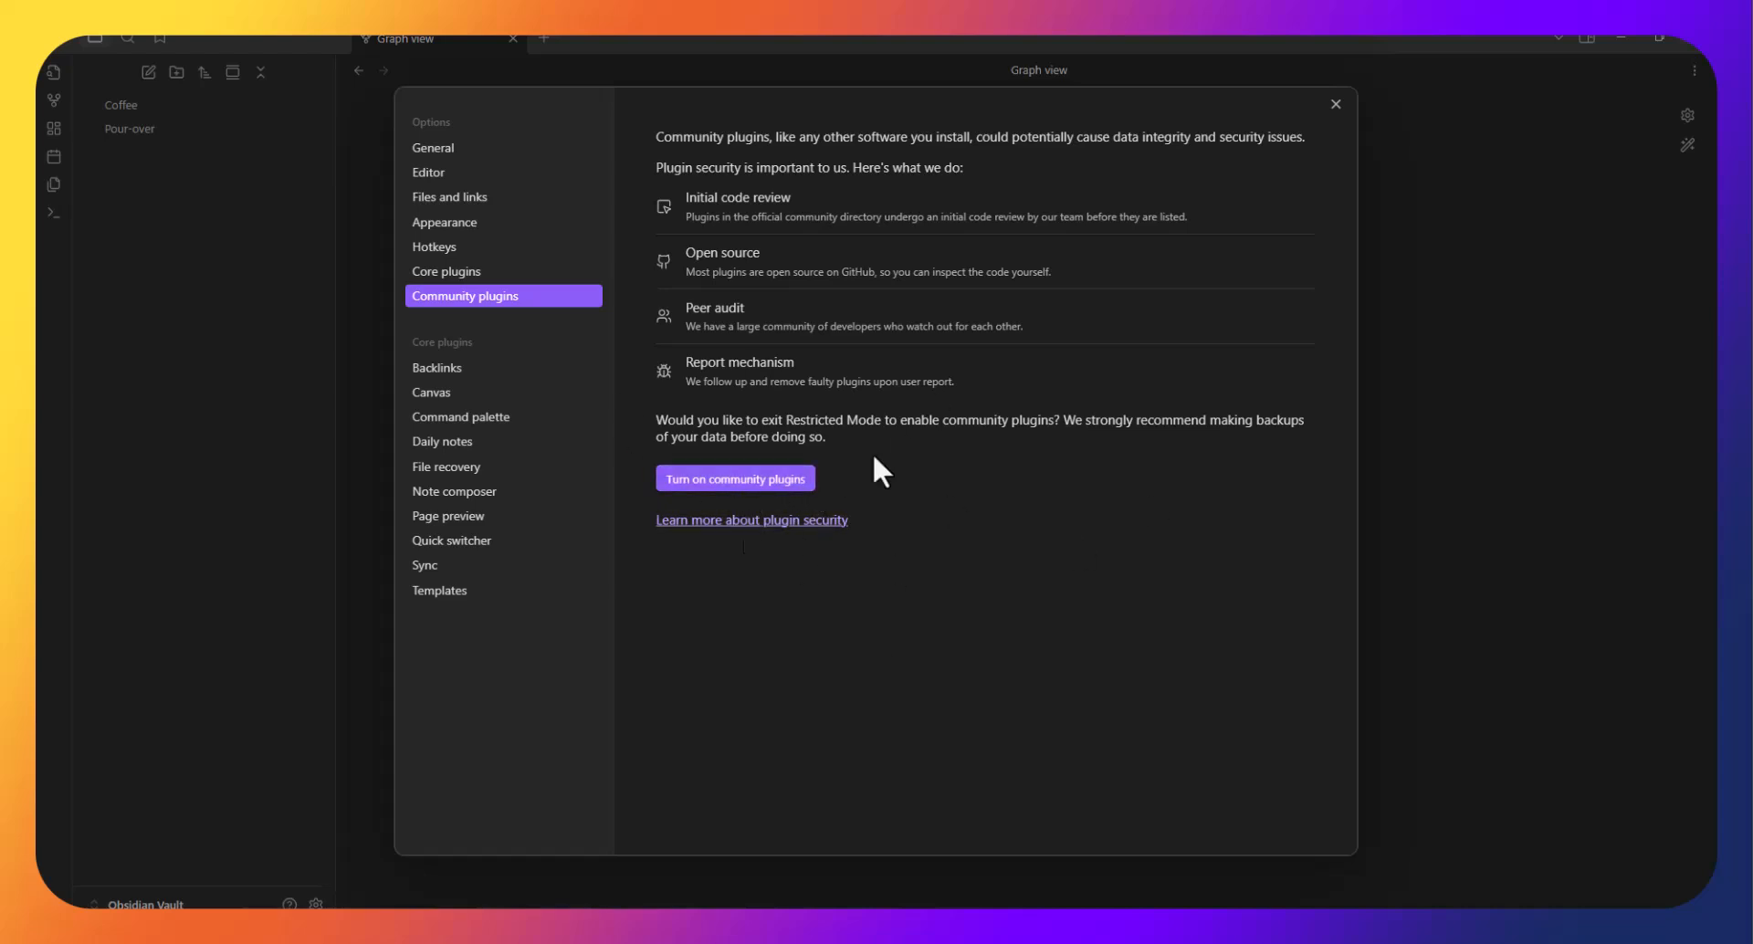
left_click(193, 331)
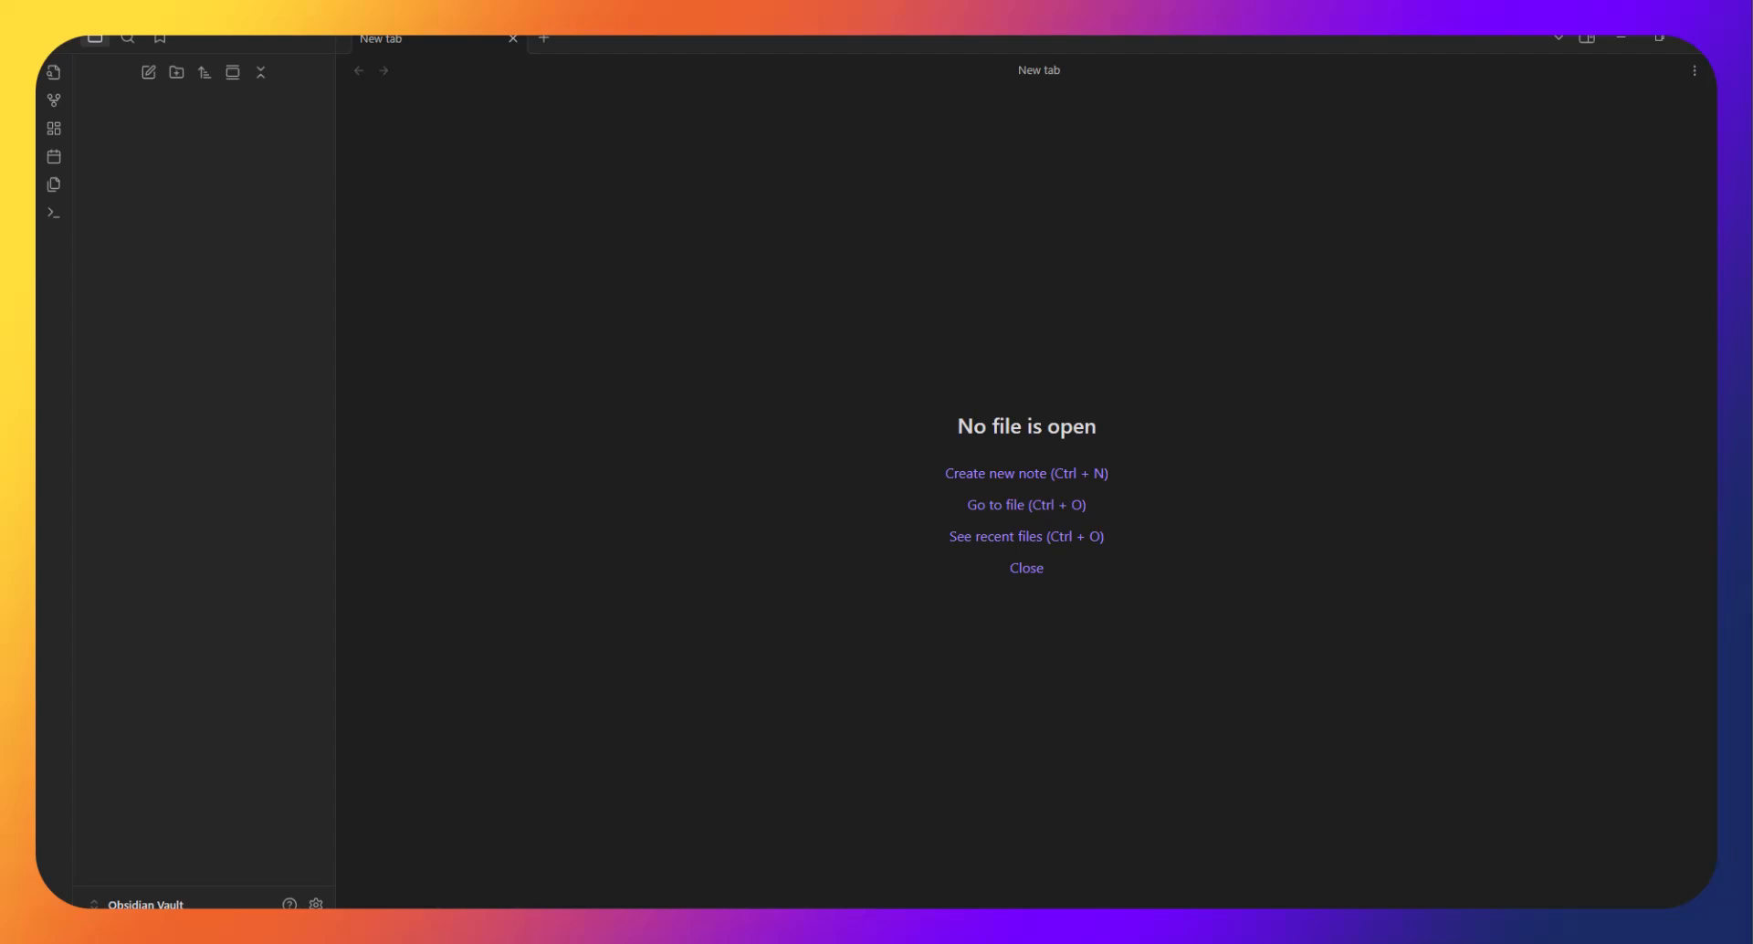